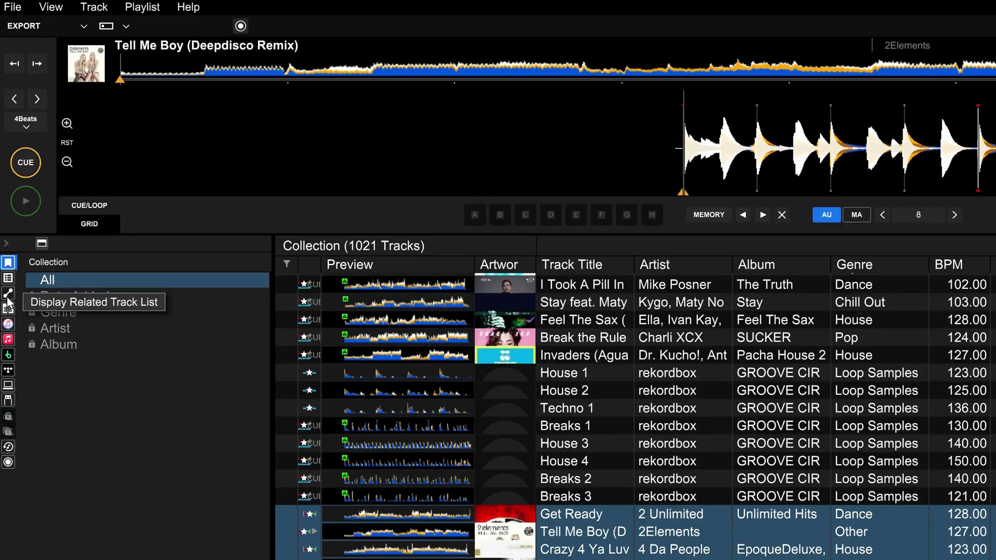
# - Switch the browser from the full collection to the Related Tracks lists
pyautogui.click(8, 294)
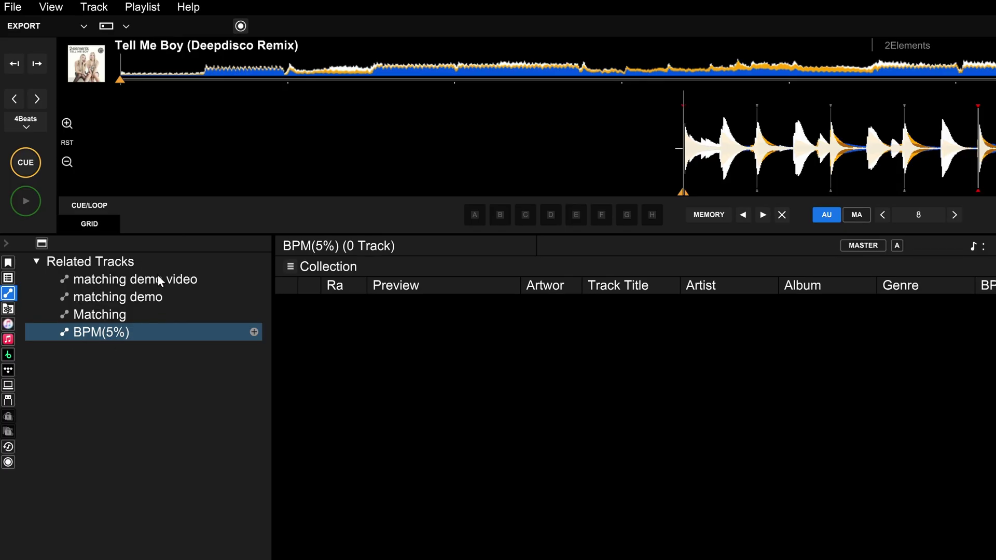
# - Create a new Related Tracks list from the Related Tracks header's context menu
pyautogui.rightClick(154, 260)
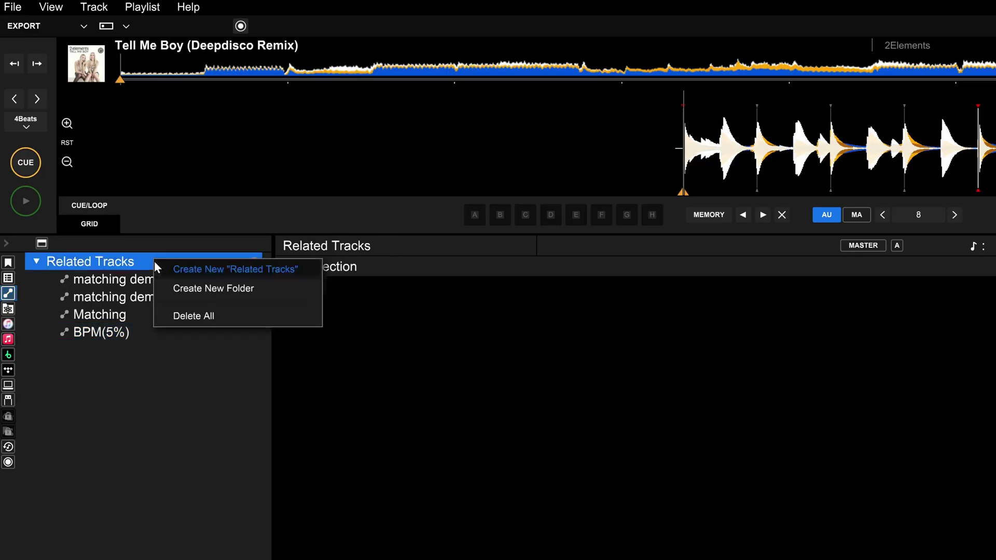
pyautogui.click(184, 273)
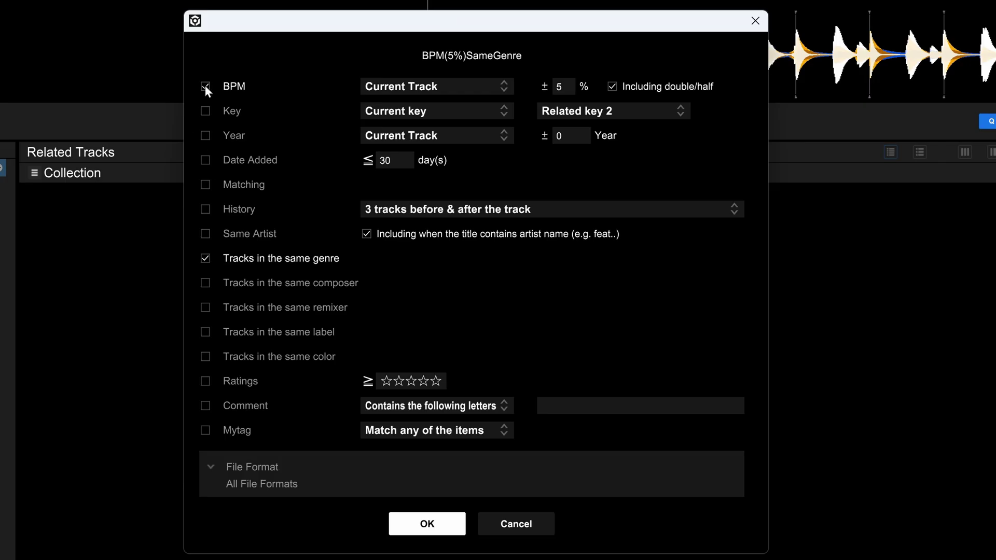
# - Replace the same-genre criterion with Key matching and bring up the Related key options
pyautogui.click(205, 260)
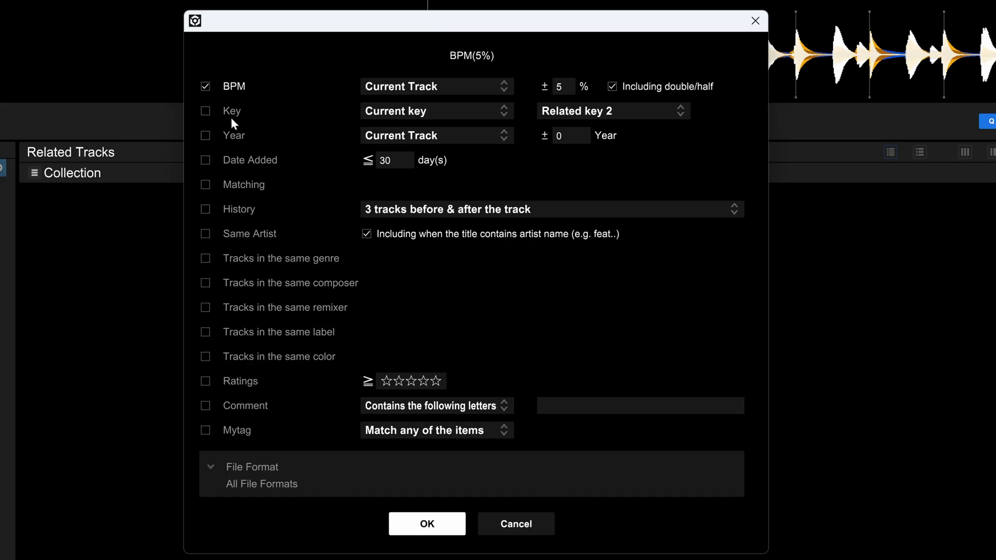
pyautogui.click(206, 110)
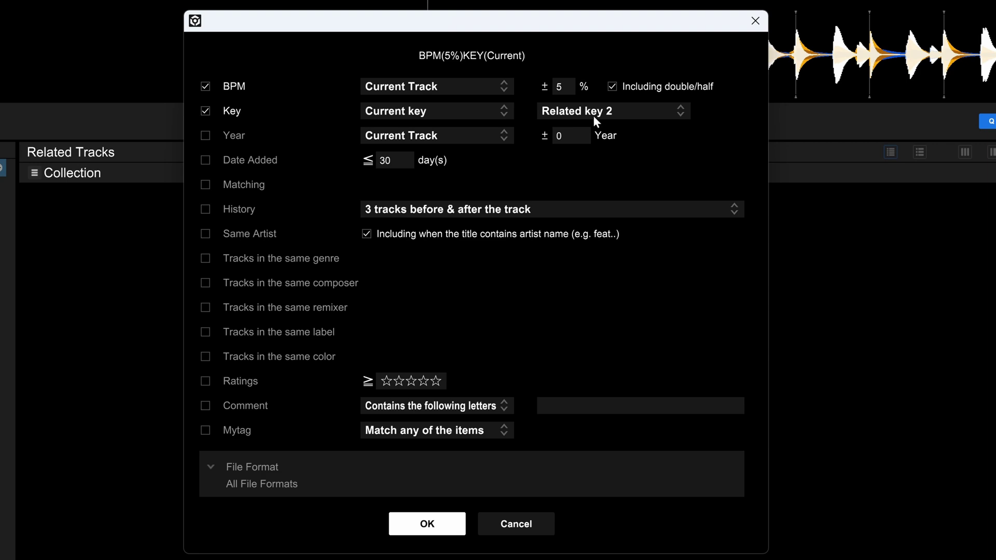
pyautogui.click(579, 114)
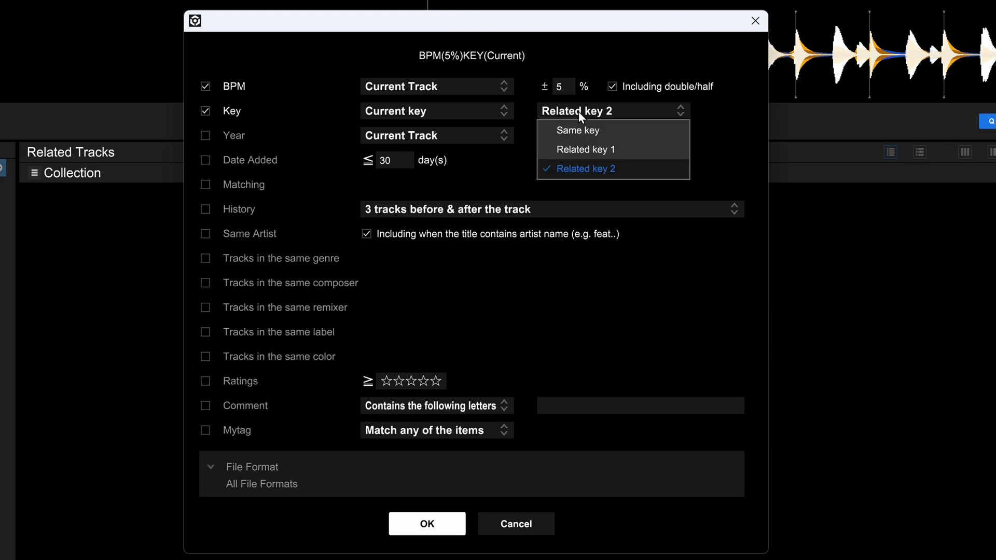
# - Keep Related key 2, rename the list 'bpm and key' and save it
pyautogui.click(623, 174)
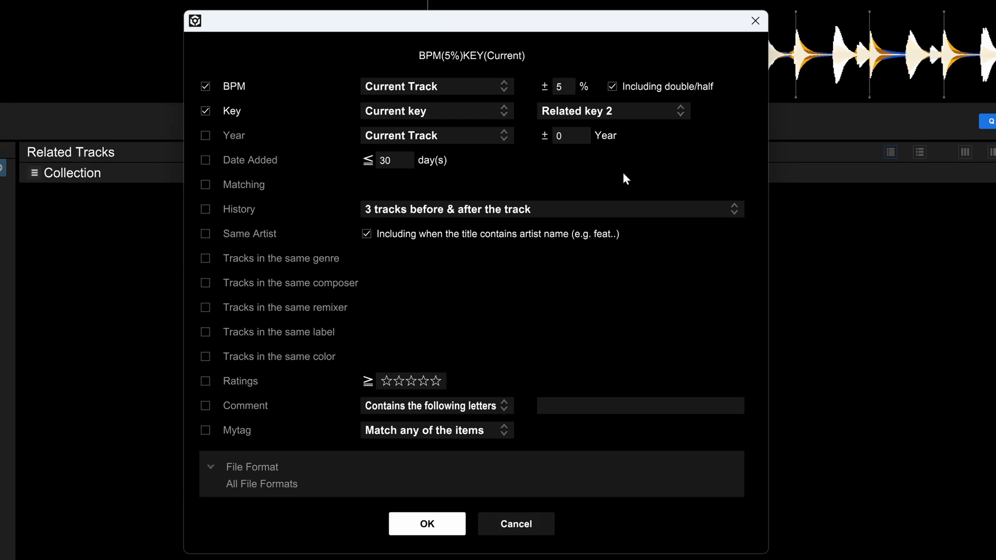
pyautogui.doubleClick(501, 54)
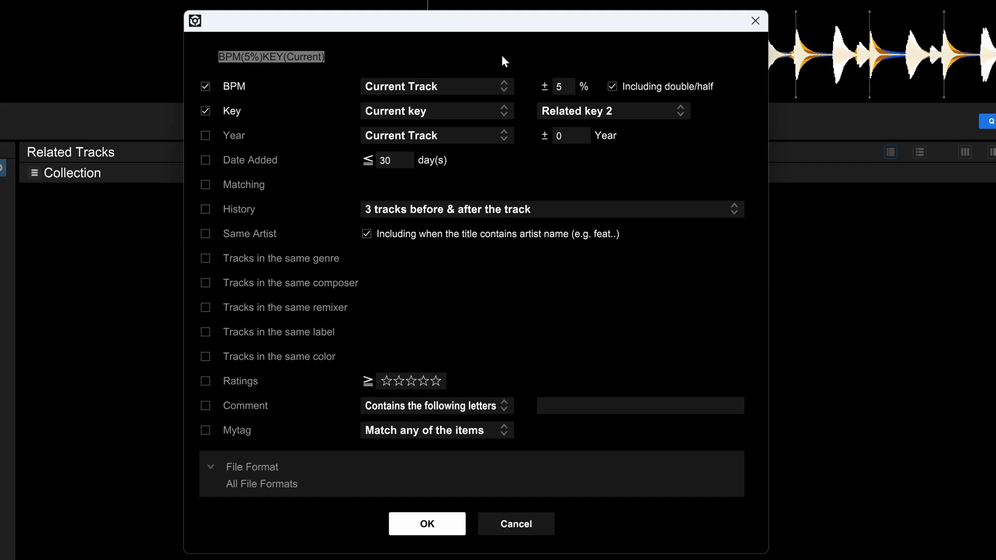
pyautogui.write('bpm and key')
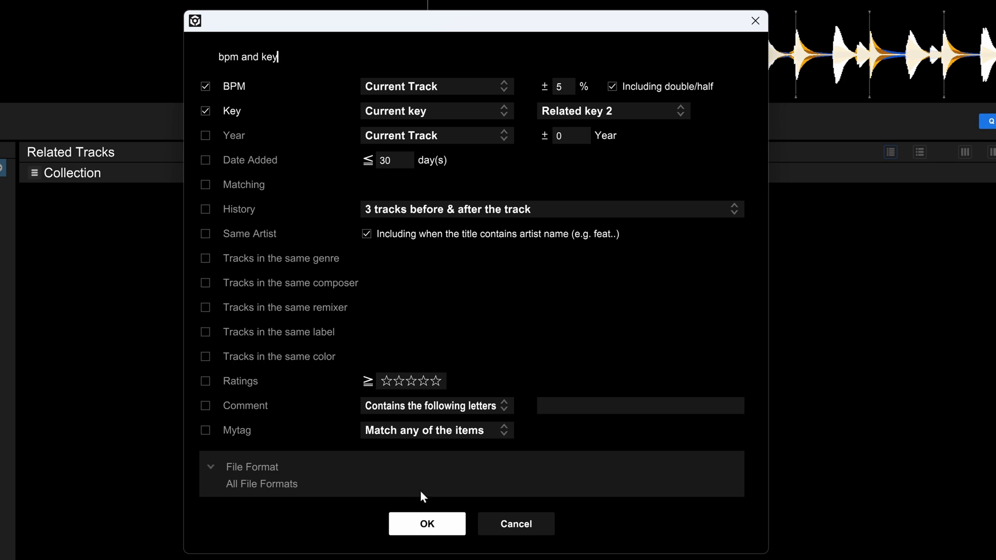
pyautogui.click(423, 516)
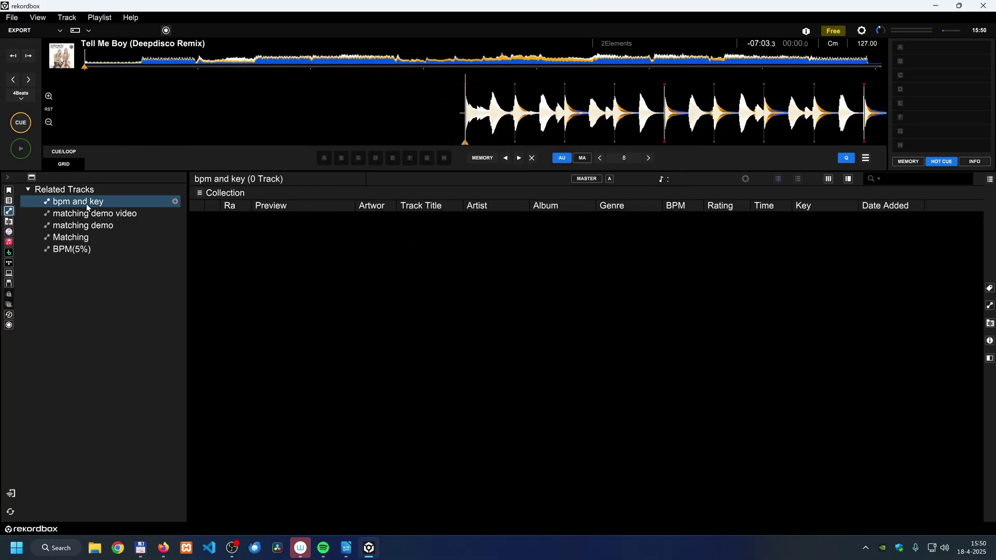
# - Open the ibiza anthem playlist, select track 11 (Transition), and show the related track panel
pyautogui.click(9, 191)
pyautogui.click(8, 203)
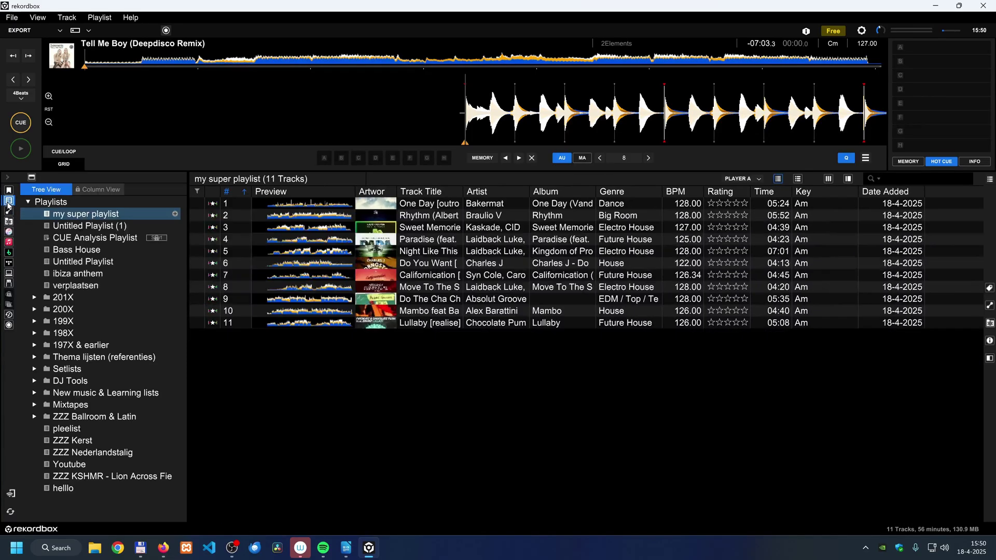
pyautogui.click(72, 274)
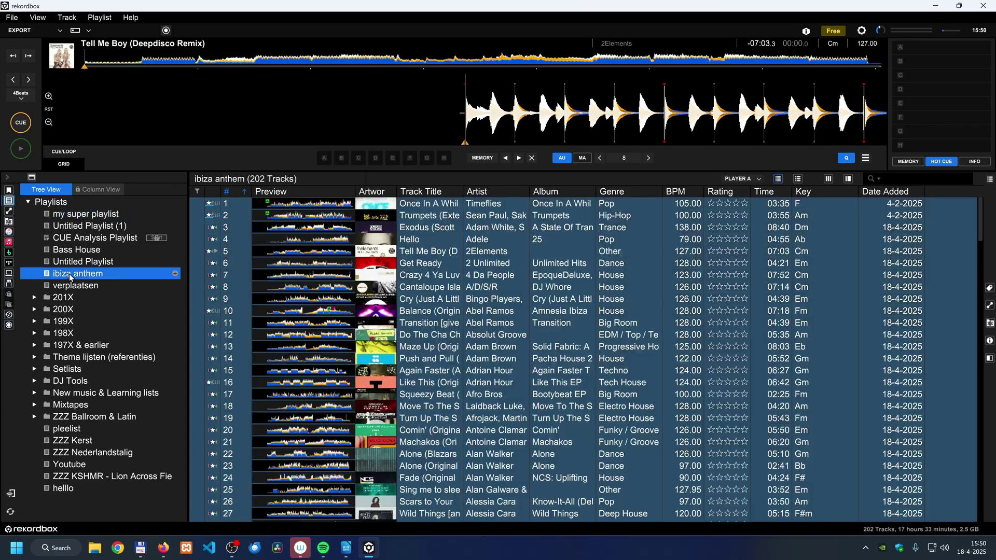
pyautogui.click(426, 313)
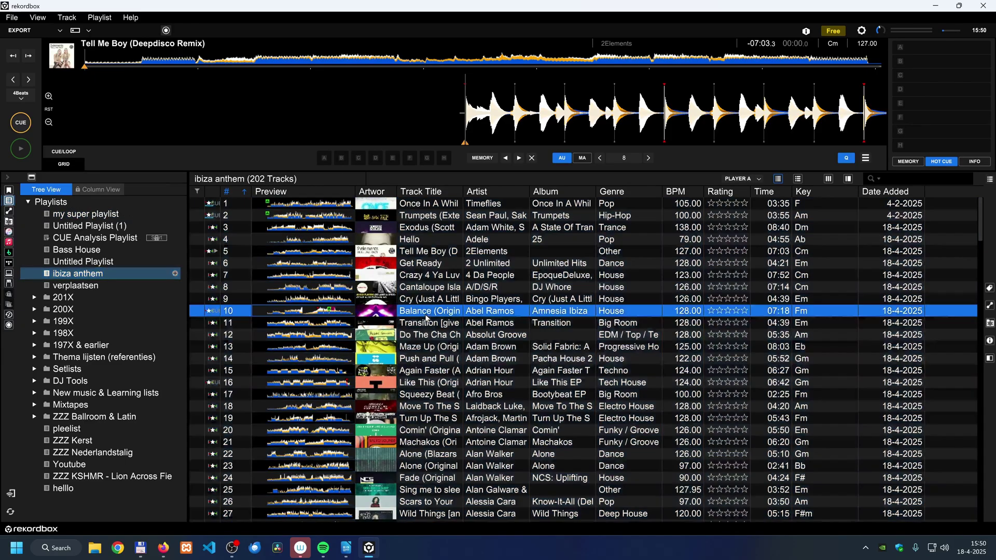
pyautogui.click(482, 327)
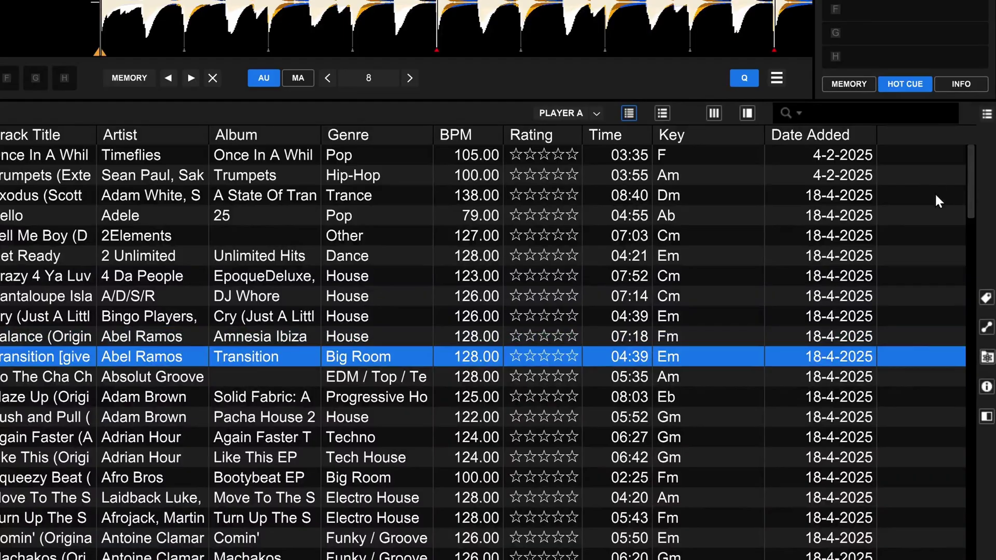
pyautogui.click(985, 327)
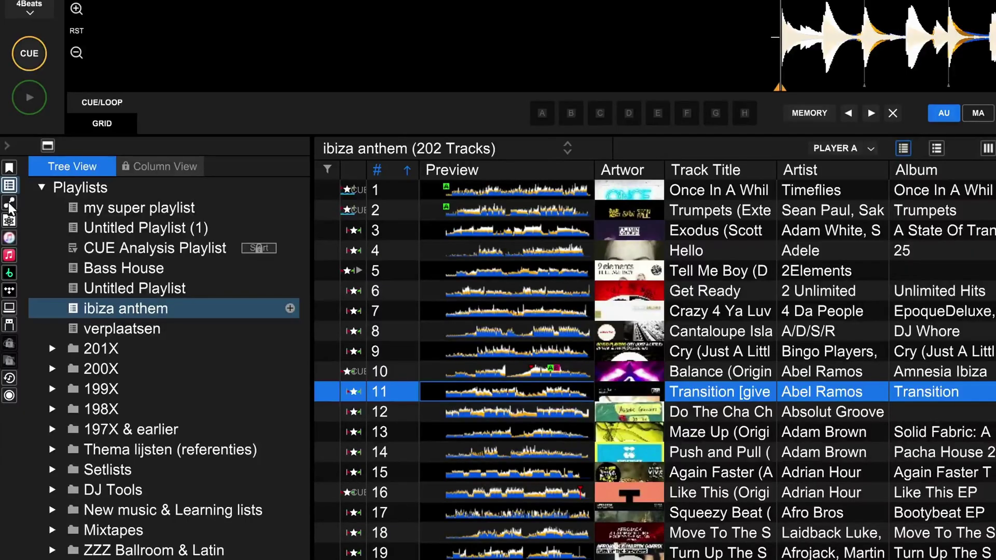
# - Display the bpm and key list on the subpanel, then return to the Playlists view
pyautogui.click(9, 211)
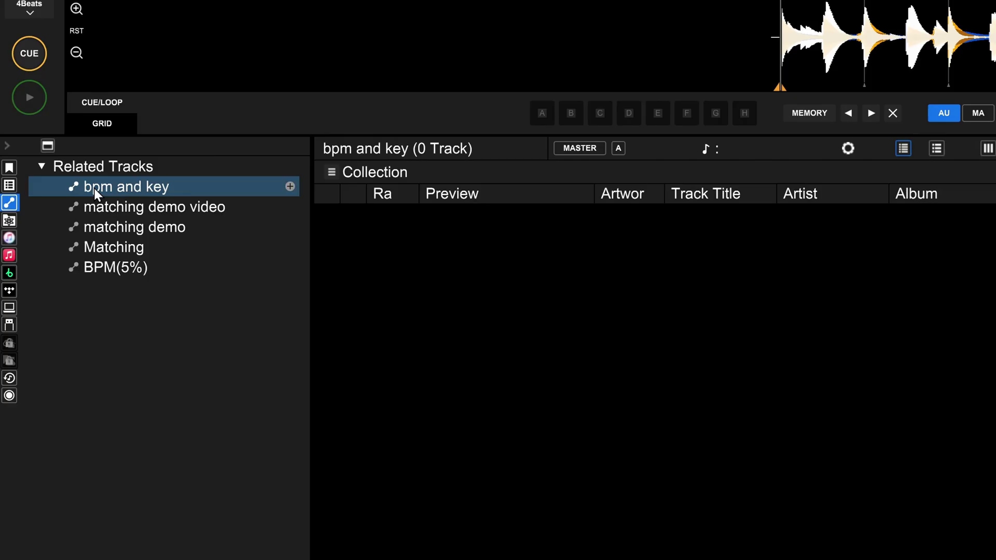
pyautogui.rightClick(108, 189)
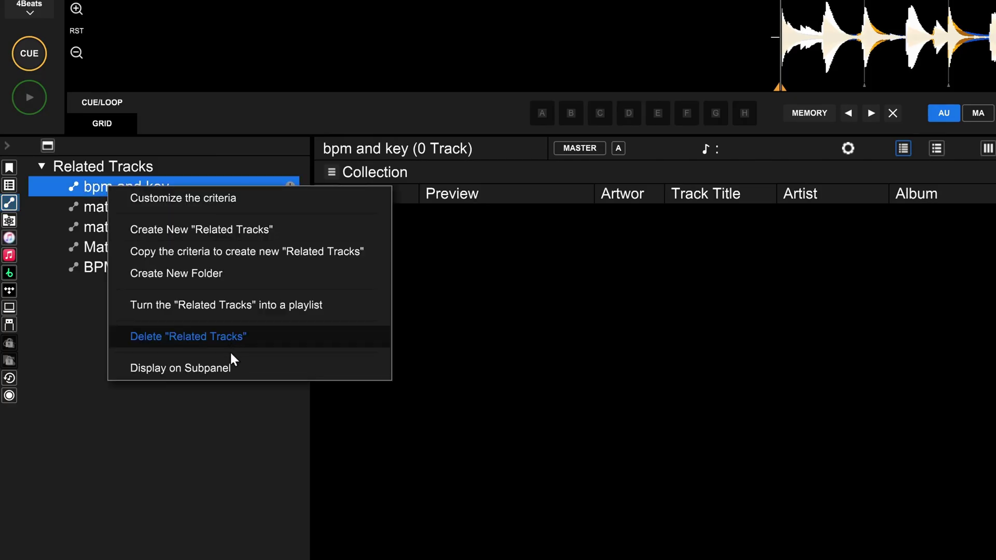
pyautogui.click(228, 368)
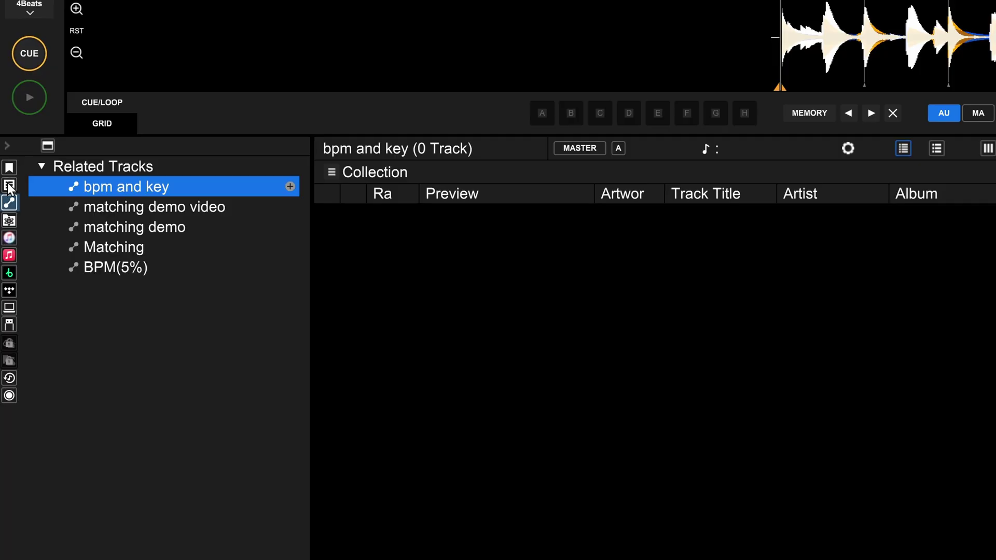
pyautogui.click(9, 186)
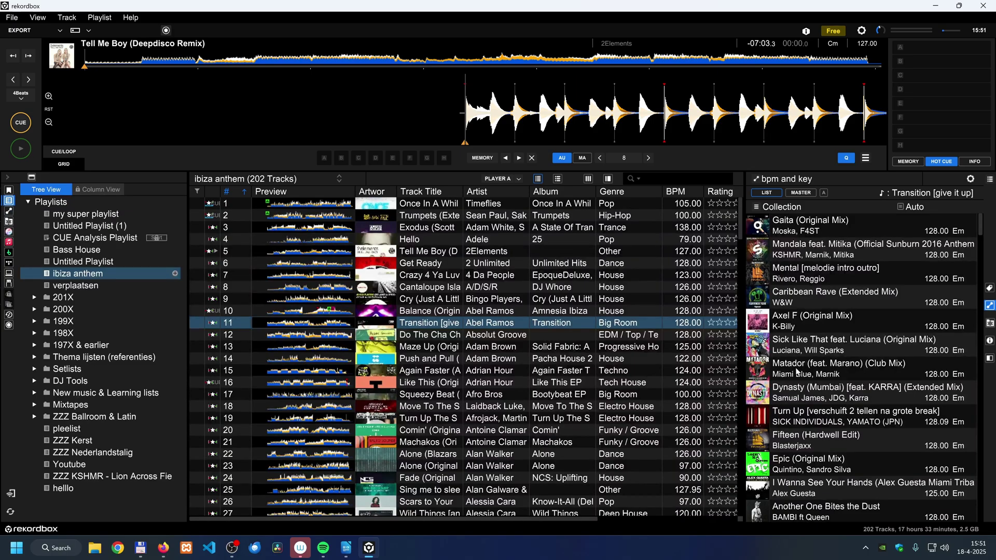
# - Browse ibiza anthem tracks, ending on track 20, Comin' (Original Mix), to see its matches
pyautogui.click(396, 338)
pyautogui.press('Up')
pyautogui.press('Up')
pyautogui.press('Up')
pyautogui.press('Up')
pyautogui.press('Up')
pyautogui.press('Up')
pyautogui.press('Up')
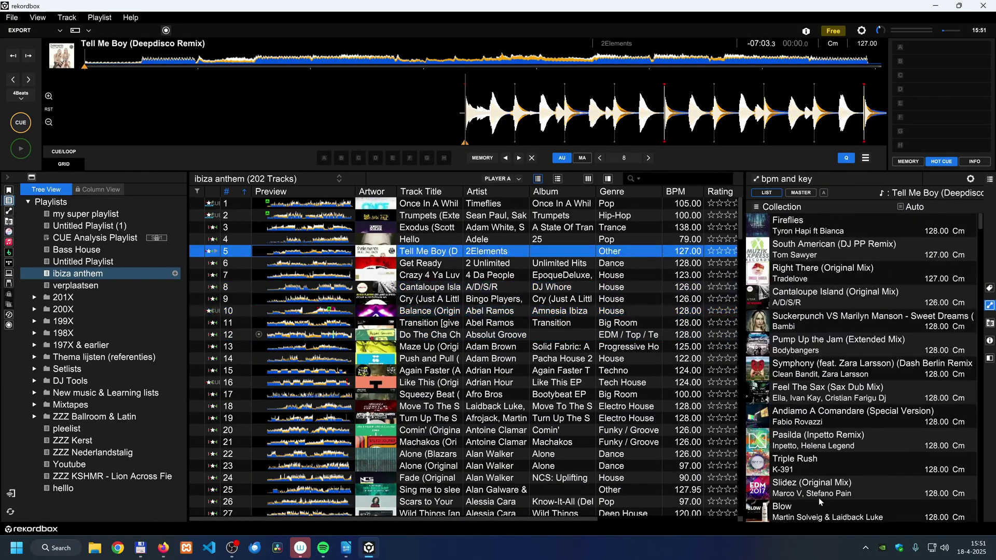
pyautogui.click(534, 348)
pyautogui.click(487, 434)
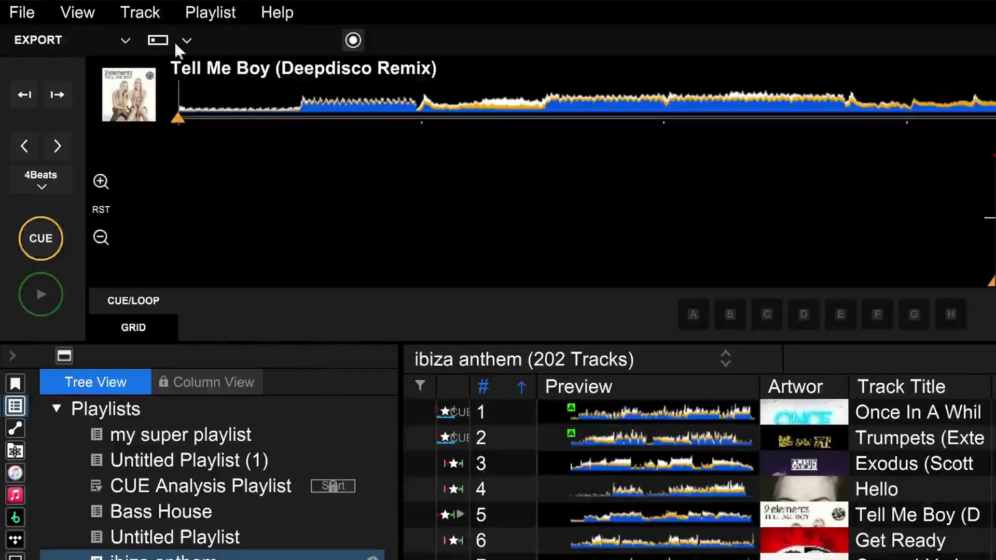
# - Switch to a two-deck layout and show related tracks for the master deck's track
pyautogui.click(89, 30)
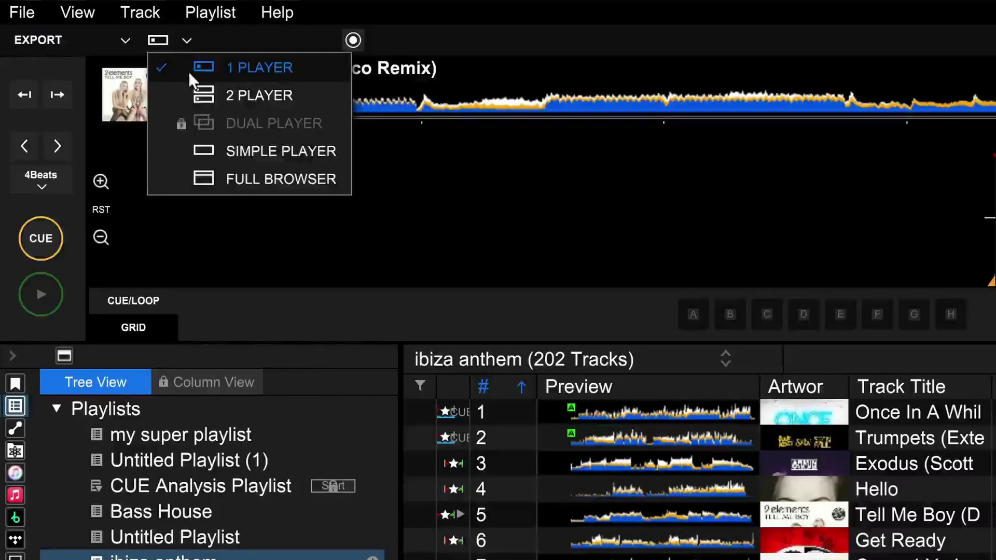
pyautogui.click(206, 95)
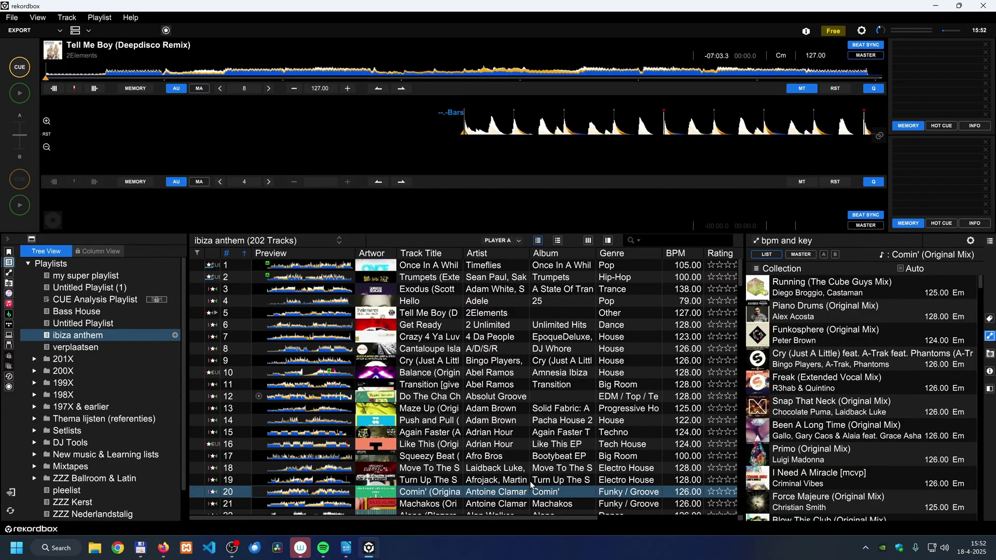
pyautogui.click(532, 481)
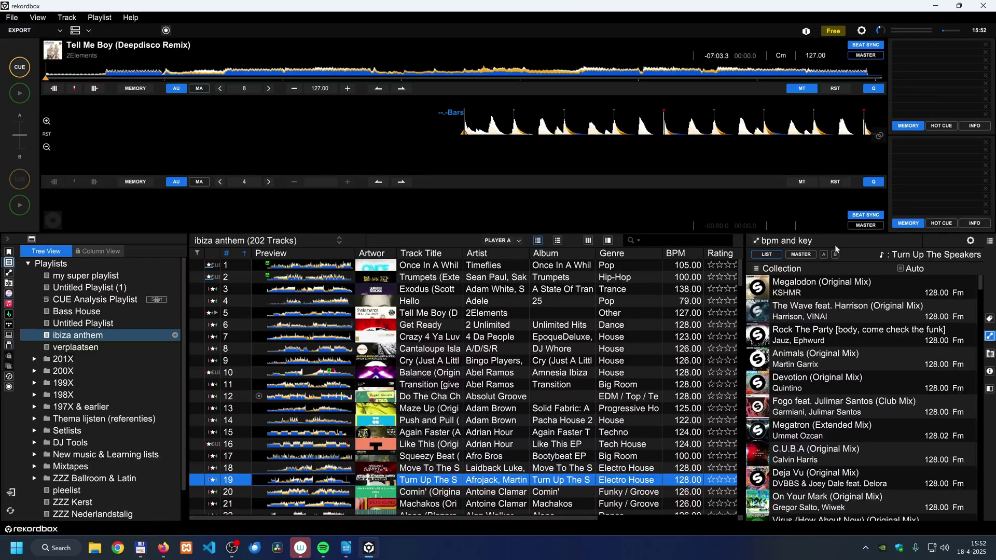
pyautogui.click(792, 257)
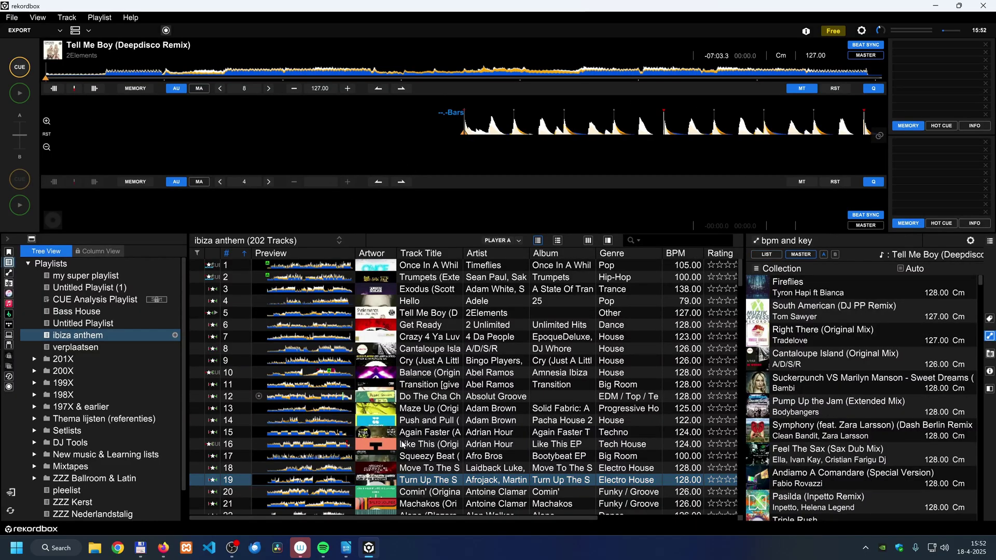
# - Load Push and Pull onto deck B and base the related tracks on deck B
pyautogui.moveTo(409, 432); pyautogui.dragTo(463, 177)
pyautogui.press('Up')
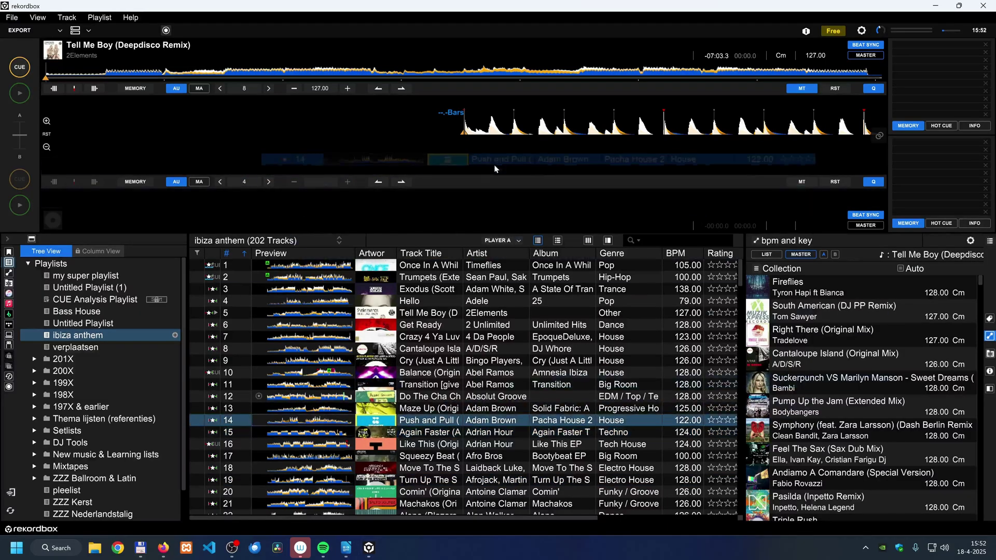
pyautogui.moveTo(426, 414); pyautogui.dragTo(578, 189)
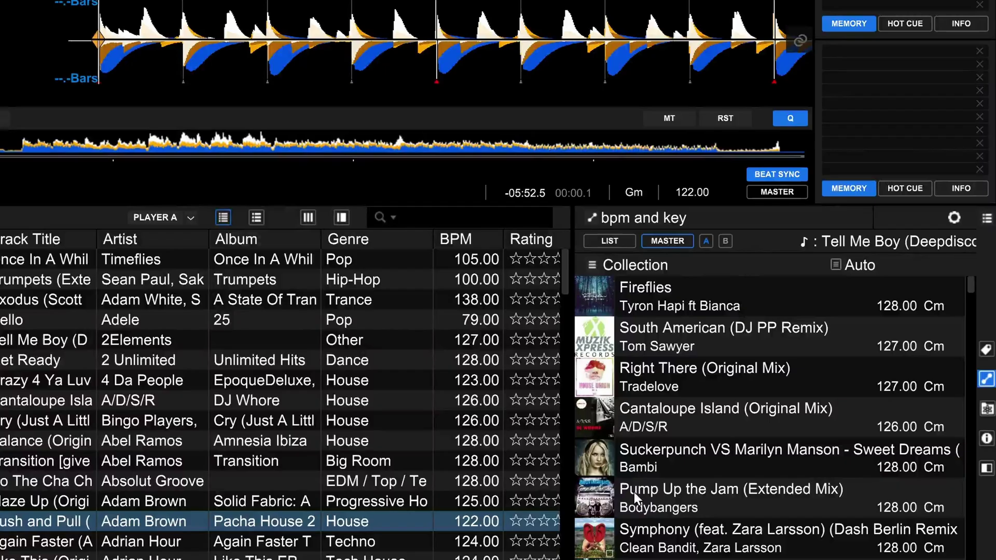
pyautogui.click(706, 240)
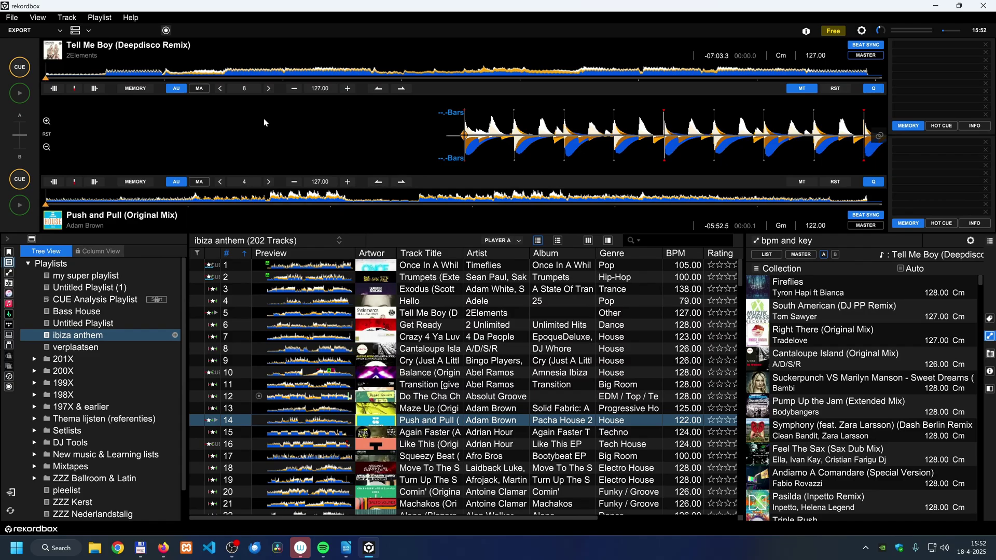
pyautogui.click(834, 254)
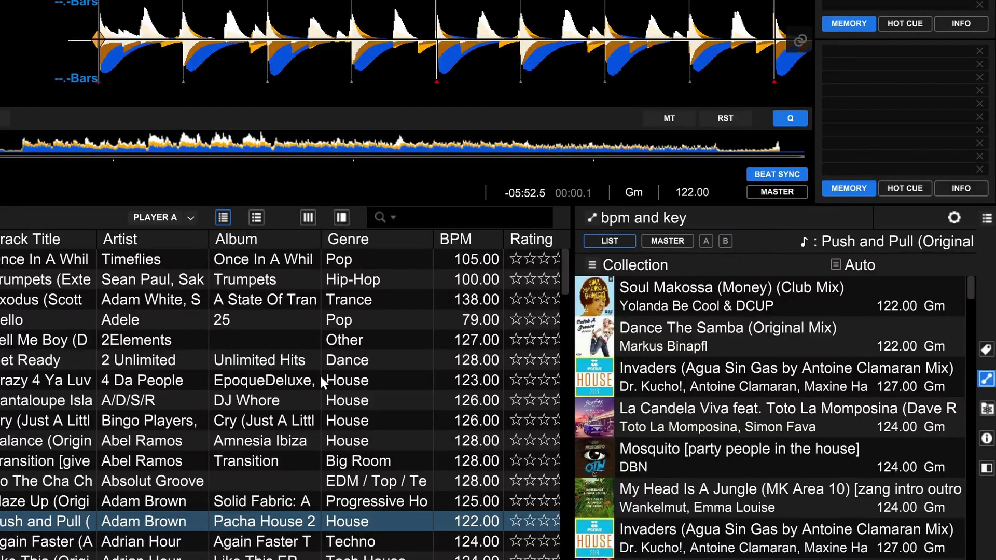
# - Check related tracks for Maze Up, Balance, Again Faster, Hello, then reselect Push and Pull for Gm matches
pyautogui.click(147, 503)
pyautogui.click(493, 468)
pyautogui.click(493, 373)
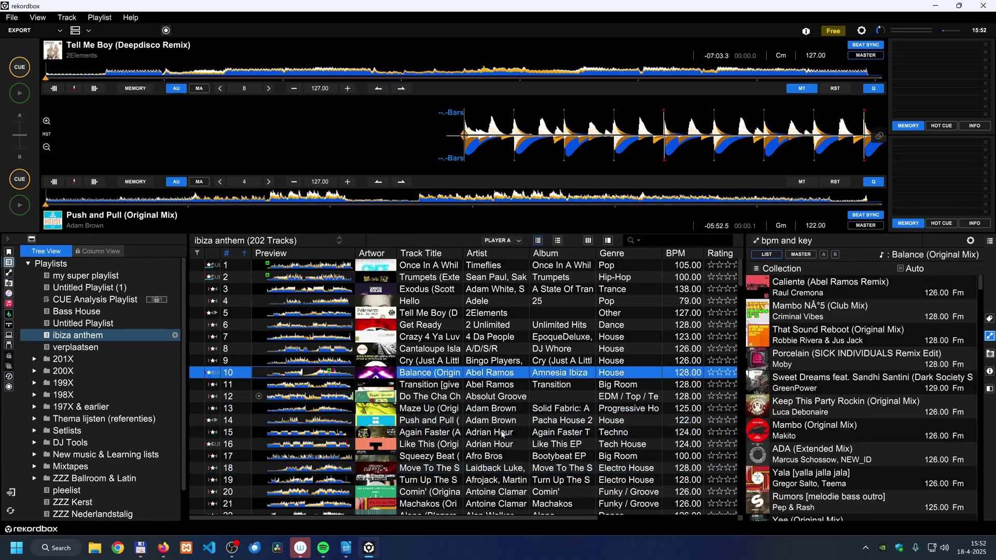
pyautogui.click(502, 434)
pyautogui.click(471, 304)
pyautogui.click(507, 419)
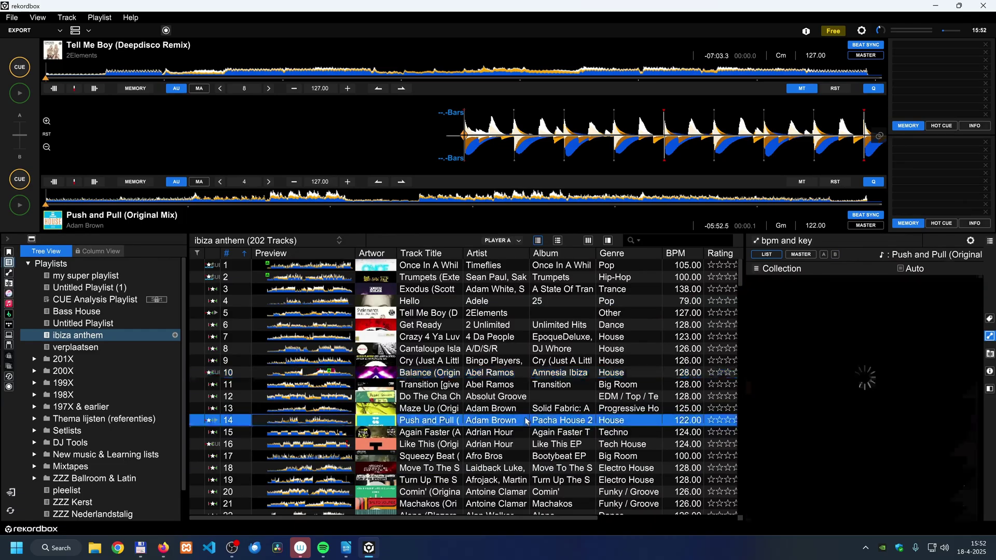
# - Select Squeezy Beat, then enable matching between the two decks with the waveform's link icon
pyautogui.click(596, 456)
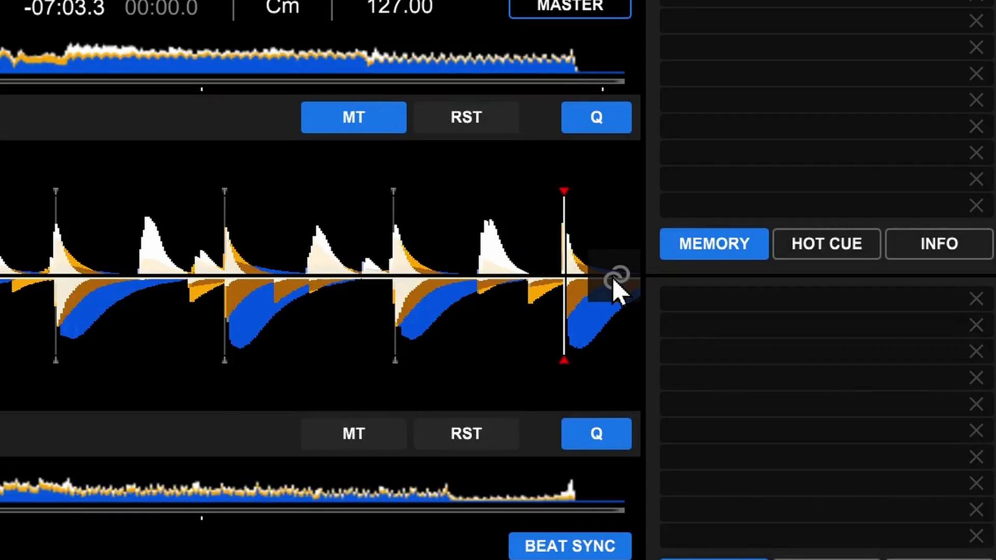
pyautogui.moveTo(611, 278)
pyautogui.click(880, 136)
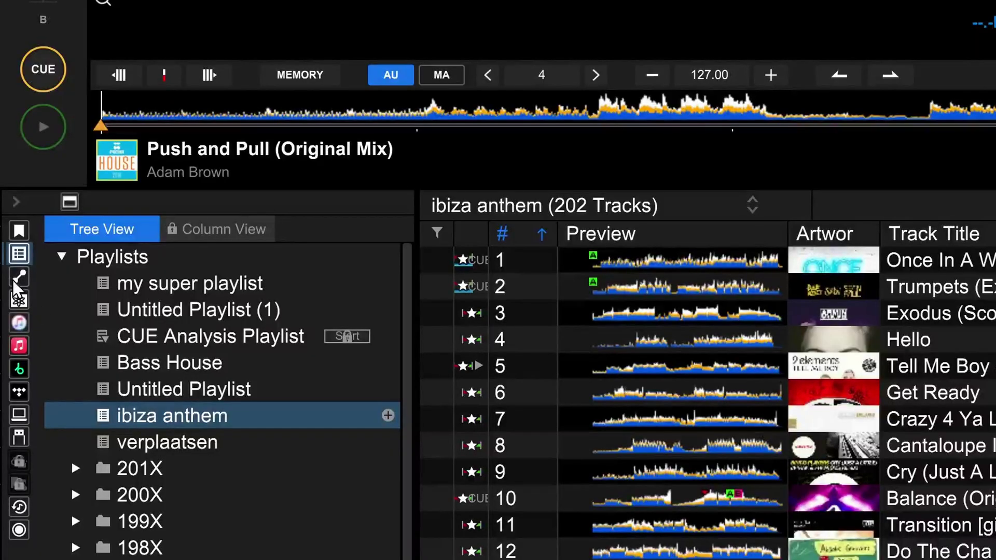
# - Create a Related Tracks list using only the Matching criterion, named 'Matching booyua'
pyautogui.click(15, 280)
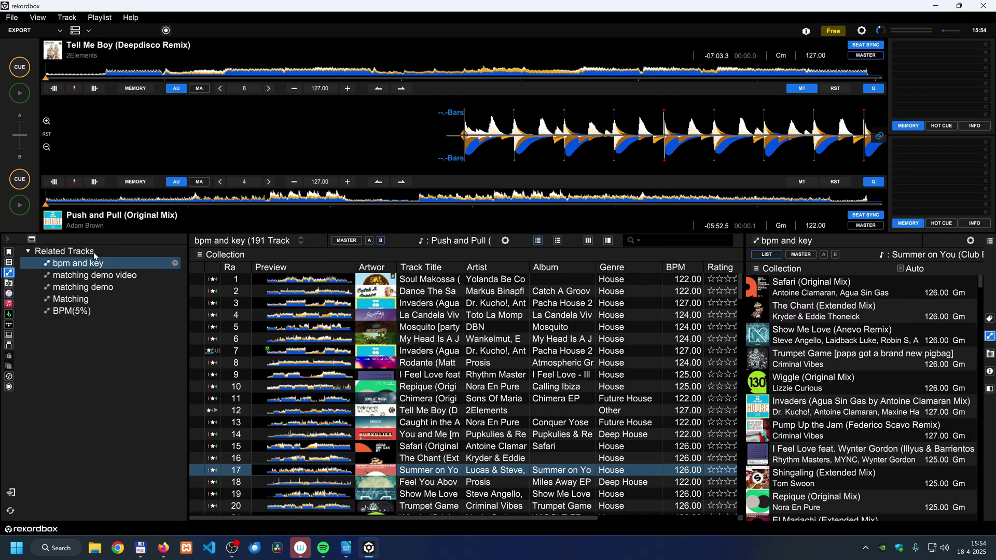
pyautogui.rightClick(94, 252)
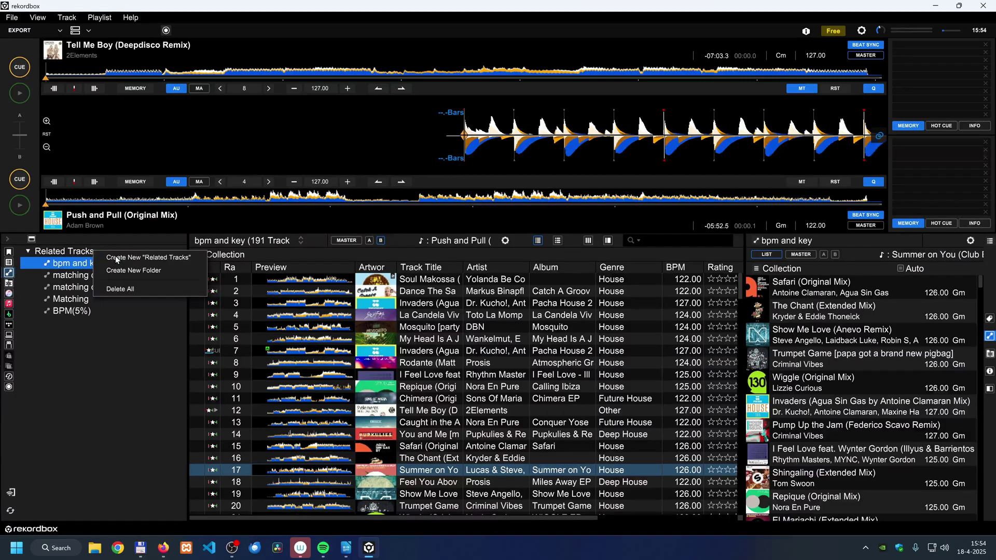
pyautogui.click(148, 257)
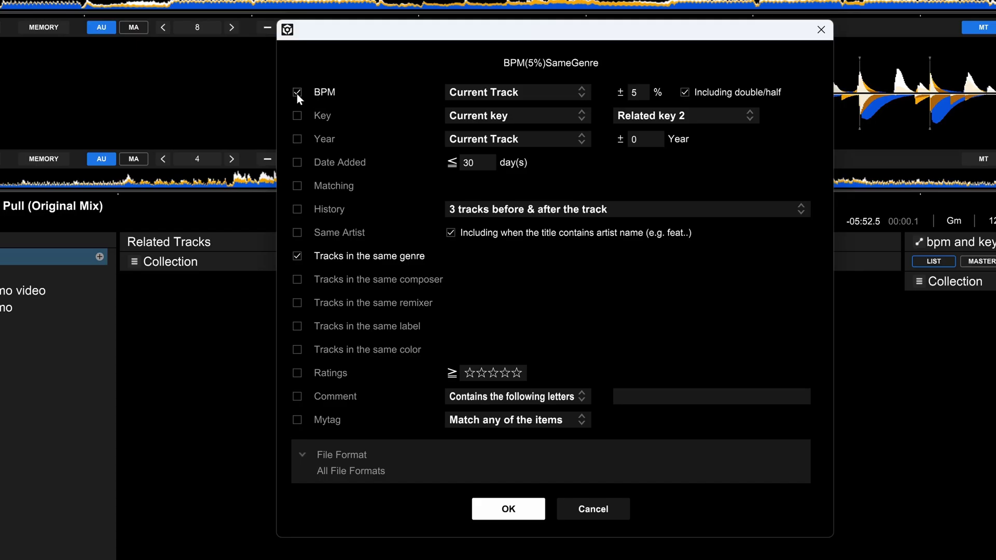
pyautogui.click(297, 94)
pyautogui.click(296, 256)
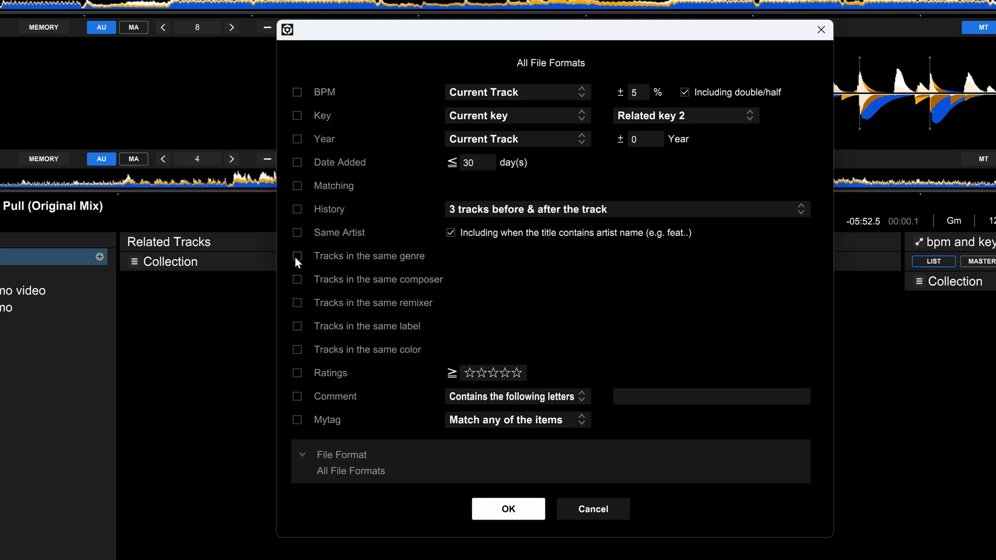
pyautogui.click(296, 185)
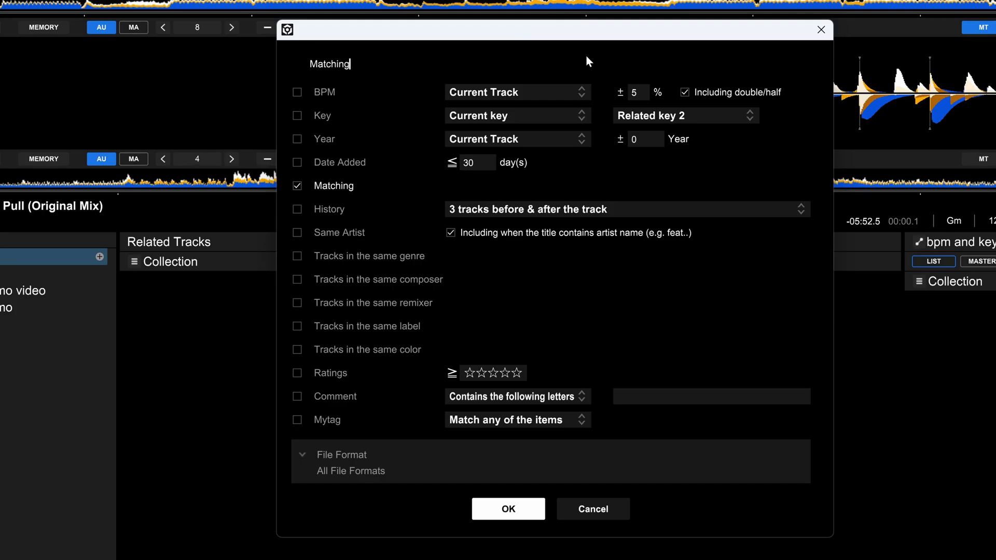
pyautogui.write('boya')
pyautogui.write('yua')
# - Create the Matching booyua list and display it on the subpanel
pyautogui.click(507, 503)
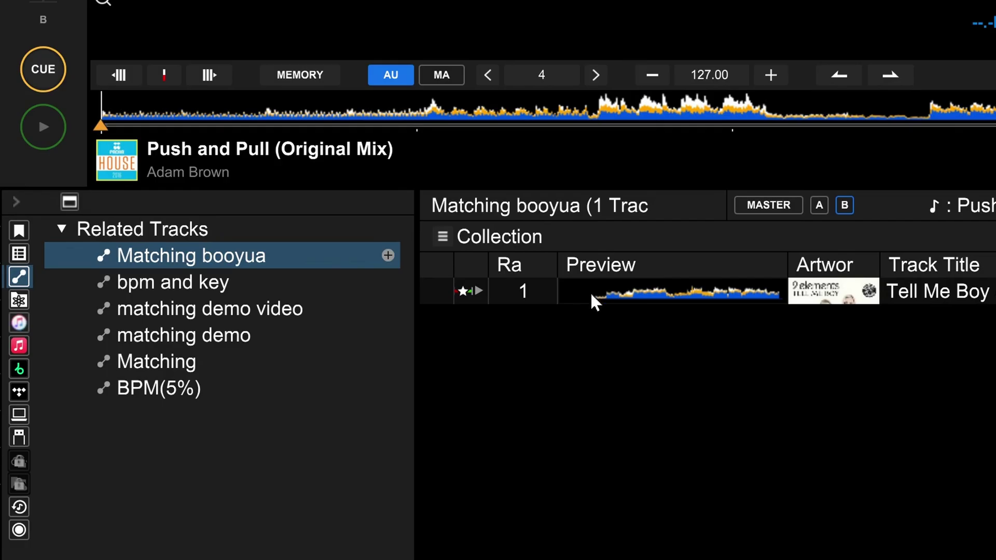
pyautogui.rightClick(266, 255)
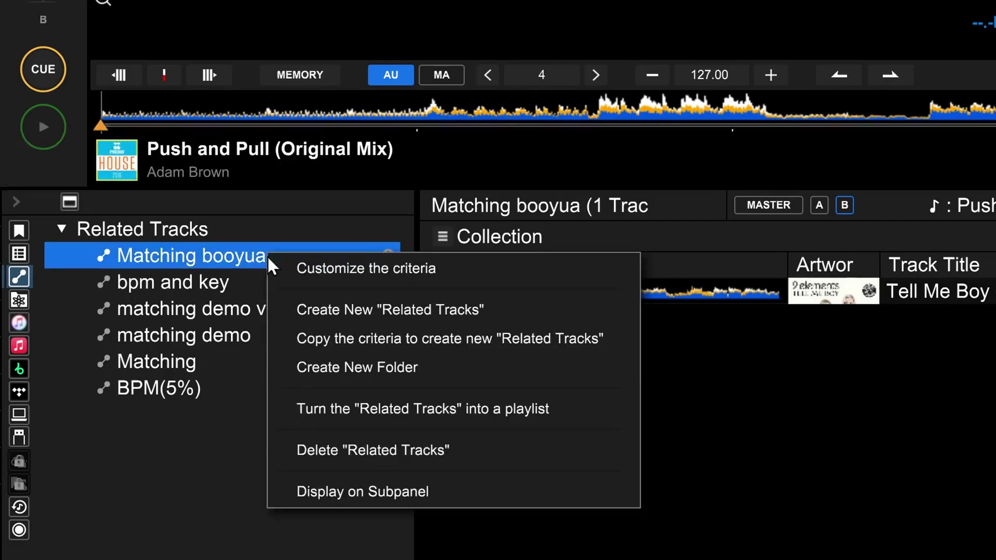
pyautogui.click(401, 496)
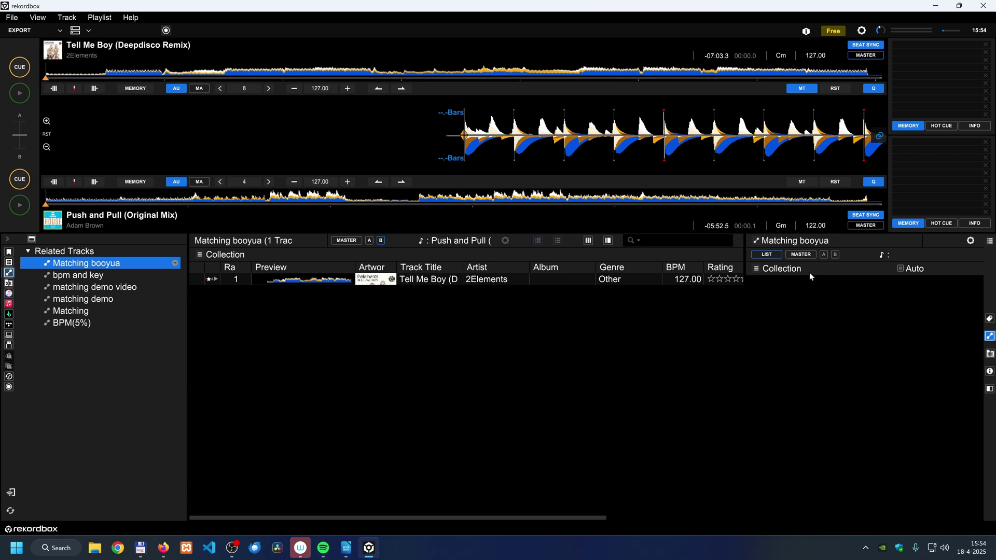
# - Return to the full Collection and select Cantaloupe Island, Balance and Do The Cha Cha
pyautogui.click(9, 252)
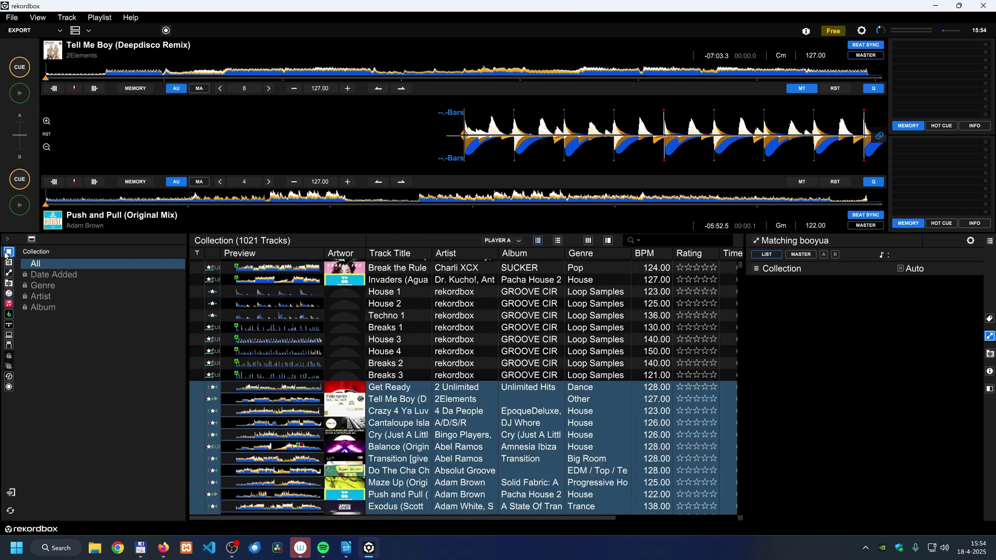
pyautogui.click(403, 423)
pyautogui.click(403, 447)
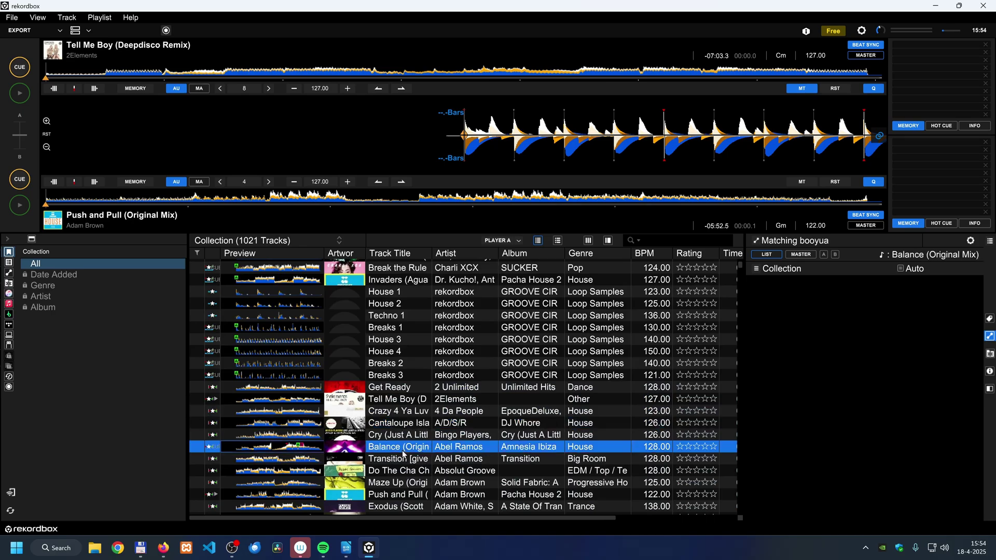
pyautogui.click(405, 471)
pyautogui.scroll(-3, 414, 473)
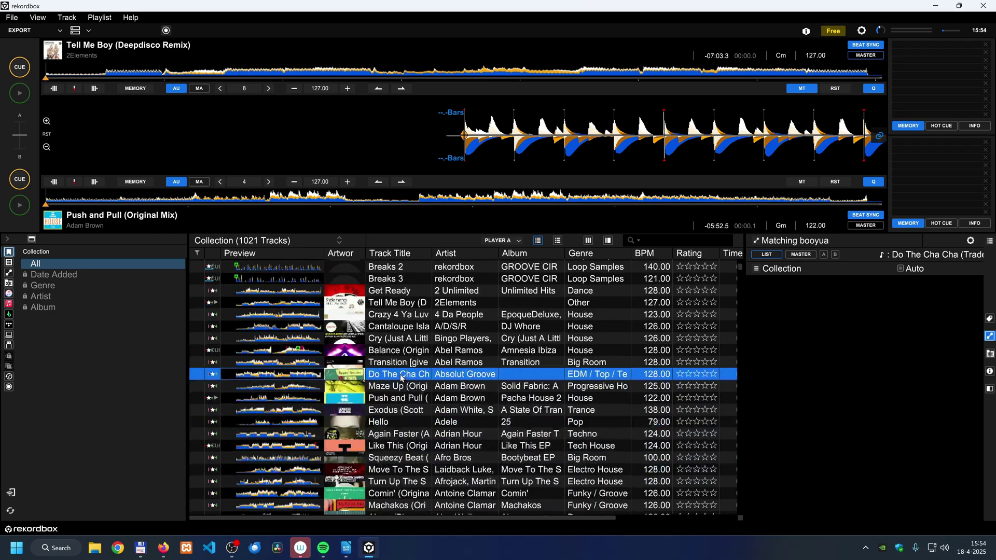
# - Select Maze Up, Exodus and Like This, then bring up the Track Suggestion categories
pyautogui.click(404, 387)
pyautogui.click(408, 412)
pyautogui.click(407, 445)
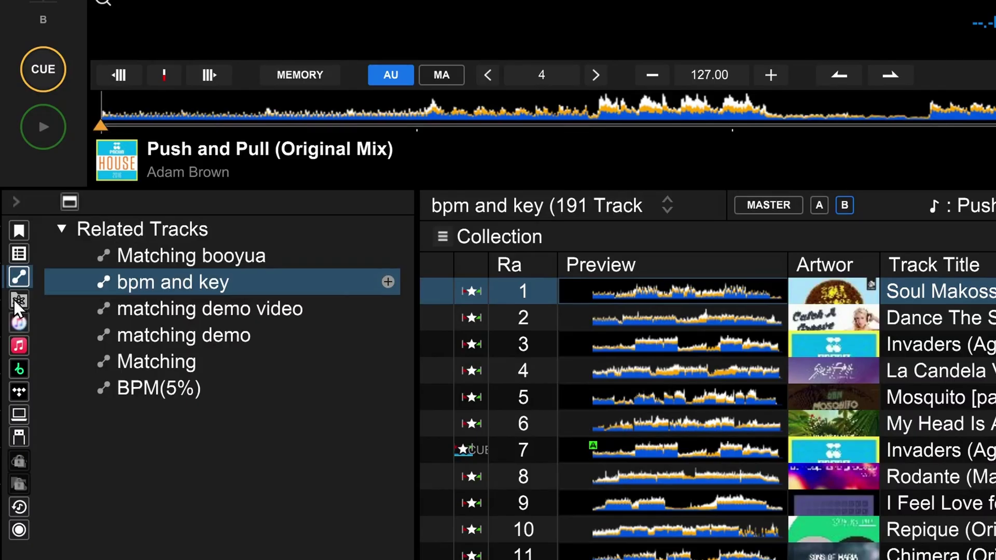
pyautogui.click(16, 303)
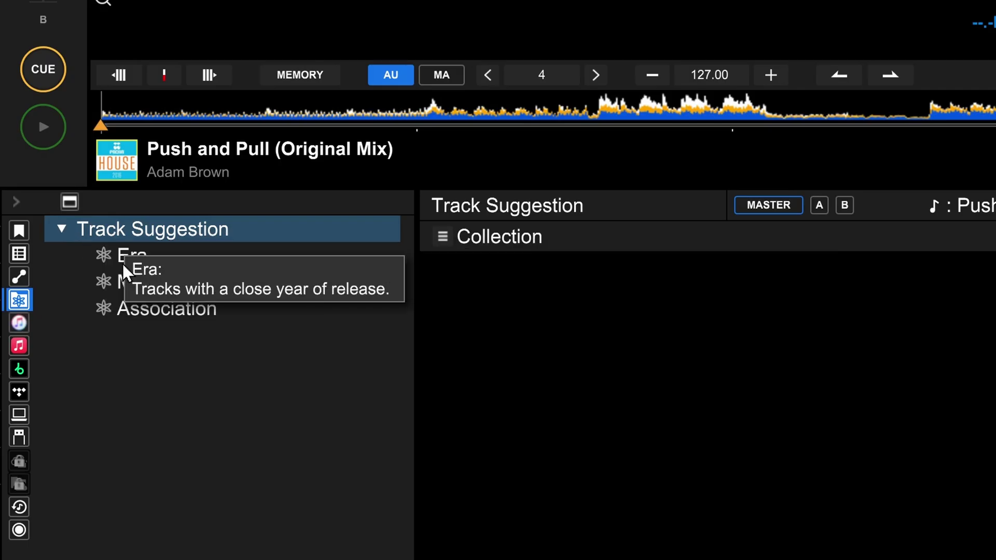
# - View Era suggestions, close the Matching booyua subpanel, view Association suggestions, then return to Collection
pyautogui.click(124, 259)
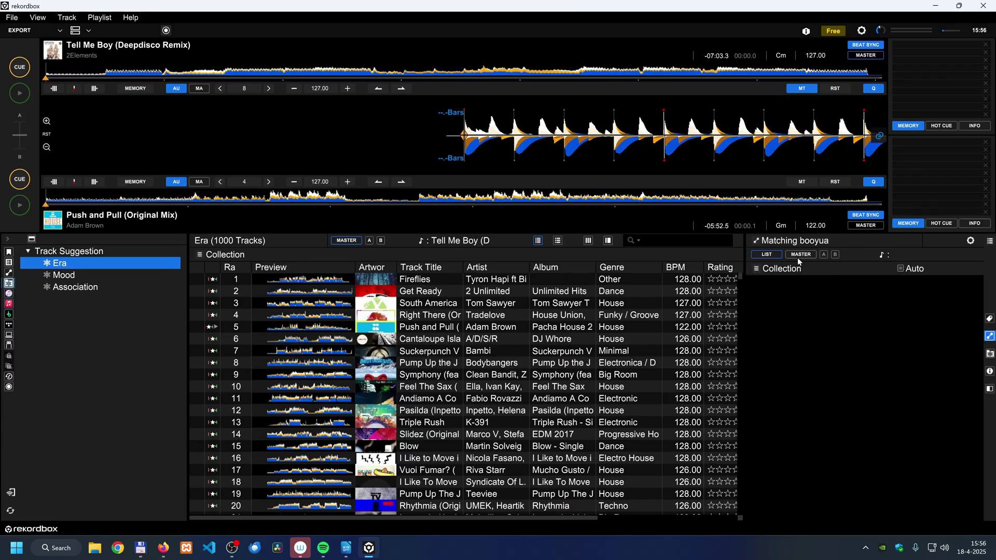
pyautogui.click(990, 337)
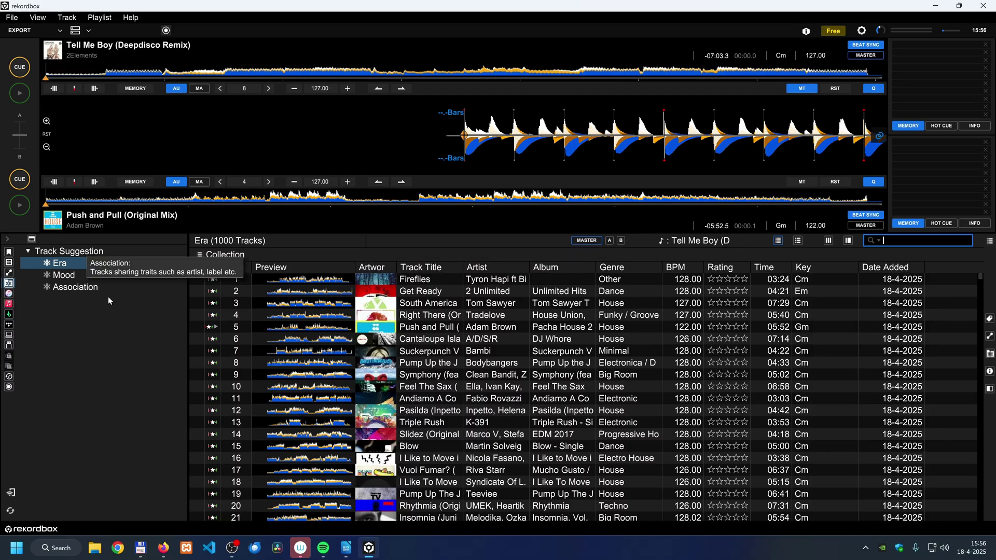
pyautogui.click(74, 287)
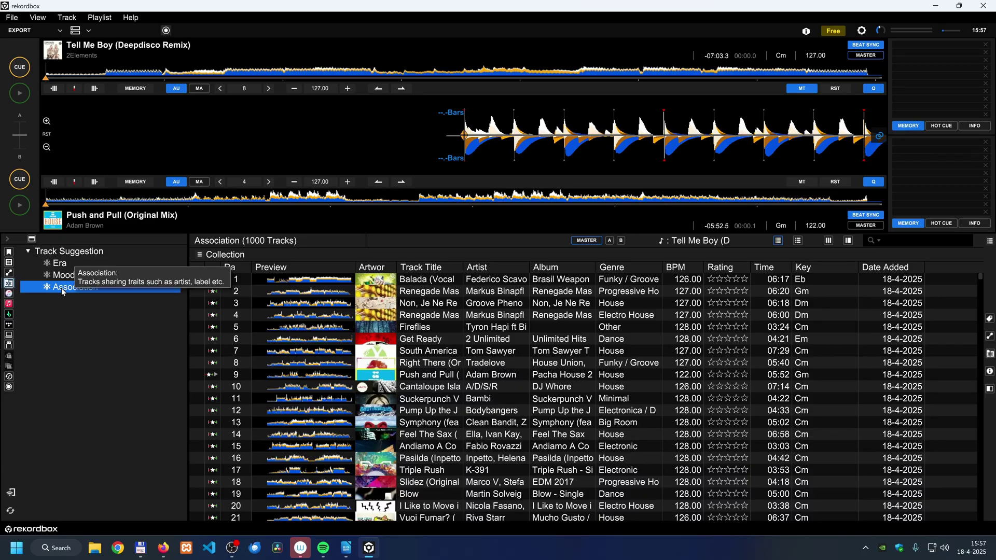
pyautogui.click(10, 252)
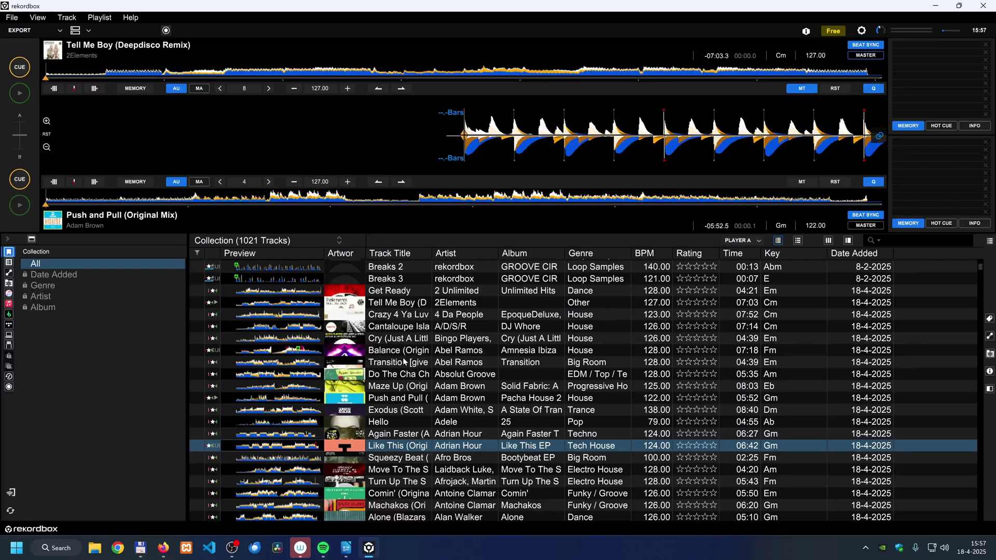
pyautogui.click(406, 337)
pyautogui.click(418, 374)
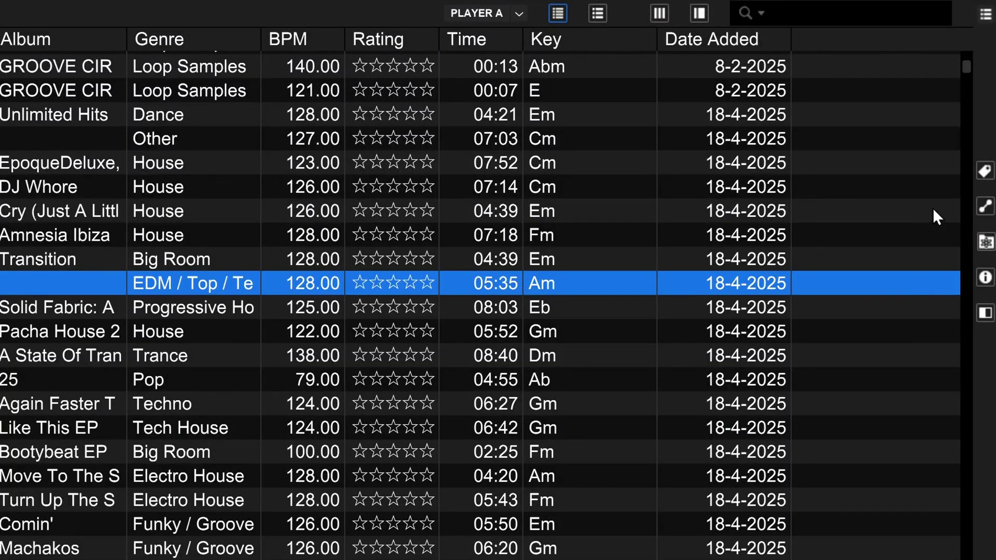
pyautogui.click(984, 172)
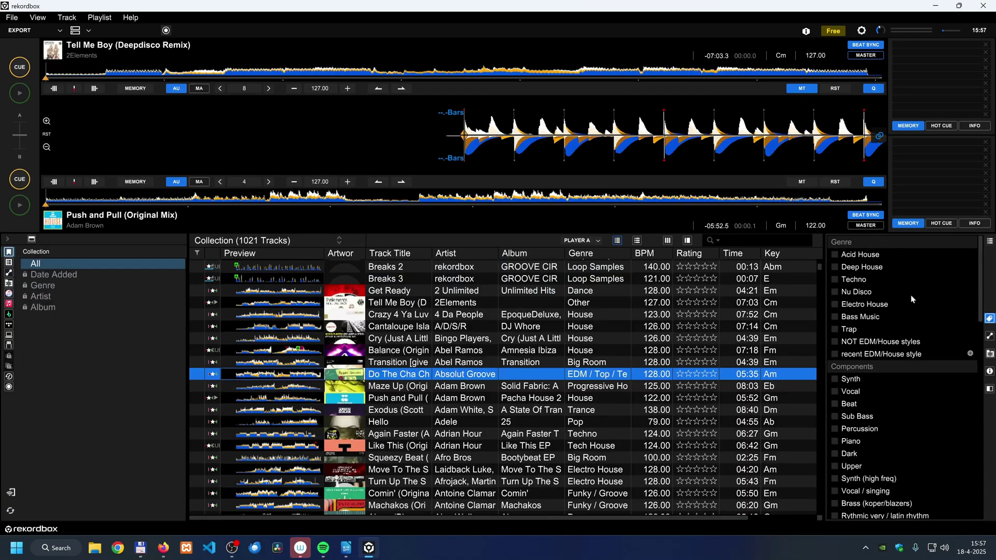
pyautogui.scroll(-10, 910, 296)
pyautogui.scroll(-5, 910, 296)
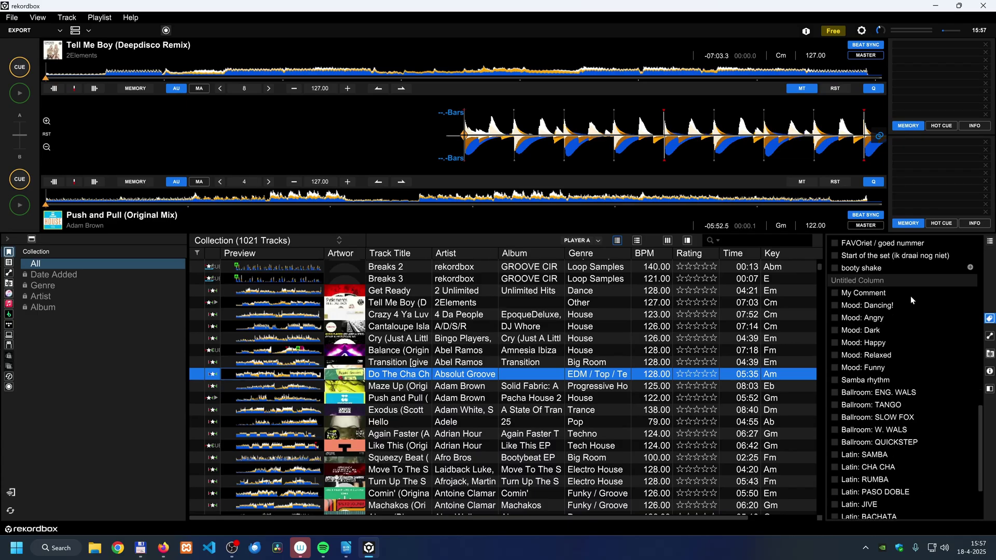
pyautogui.scroll(15, 910, 295)
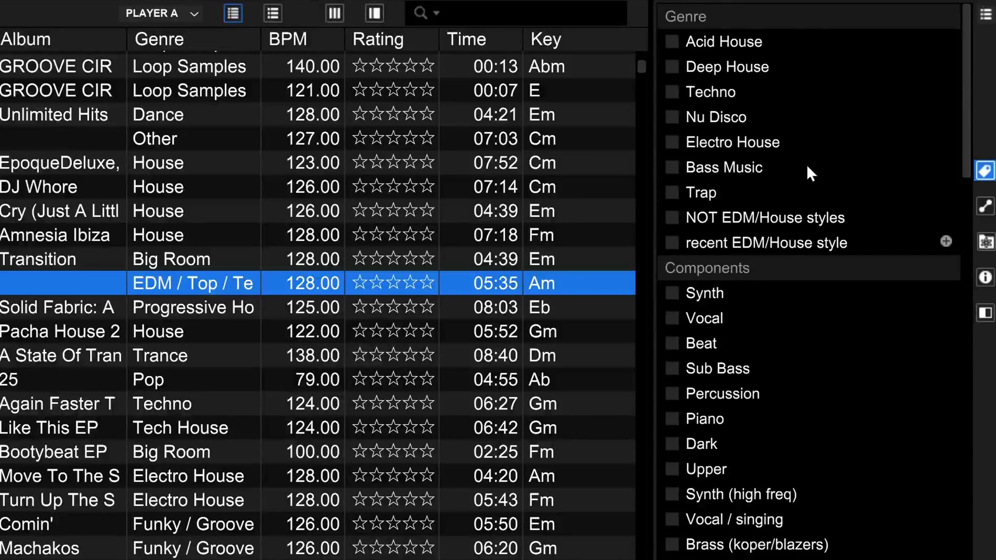
pyautogui.scroll(-15, 807, 167)
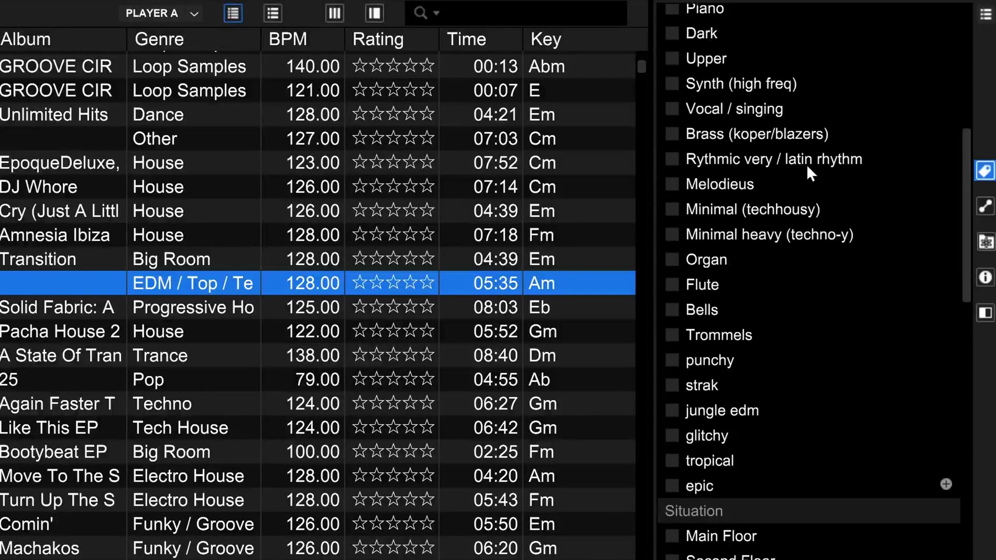
pyautogui.scroll(-4, 808, 167)
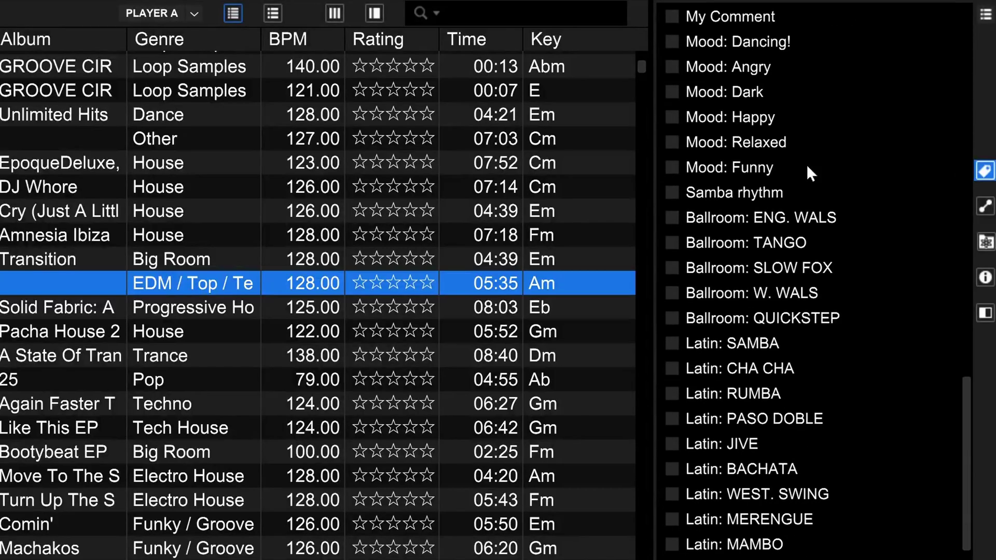
pyautogui.scroll(8, 807, 167)
pyautogui.scroll(-8, 807, 167)
pyautogui.scroll(12, 807, 167)
pyautogui.scroll(5, 748, 145)
pyautogui.scroll(-9, 749, 145)
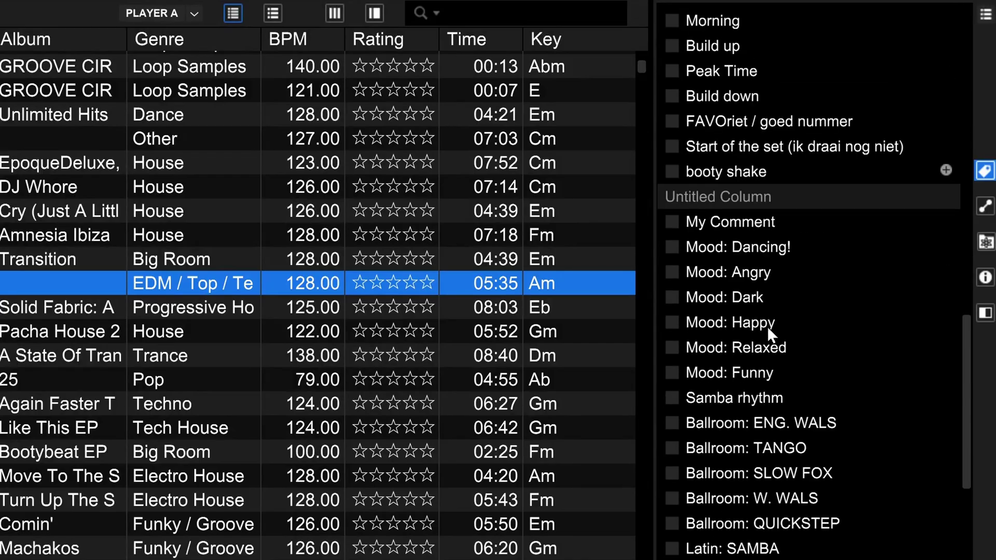
pyautogui.scroll(-11, 854, 327)
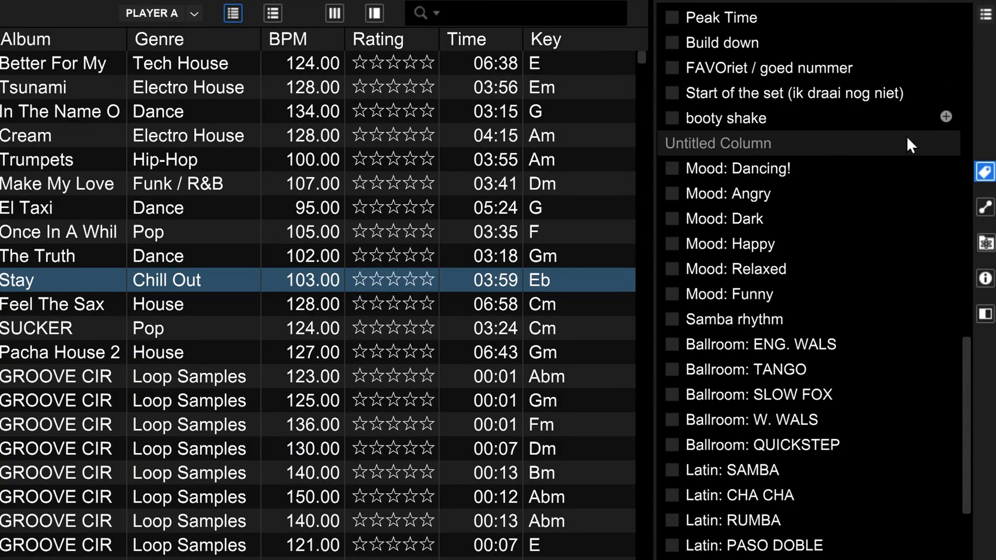
# - Add a new My Tag named 'horn sound' below booty shake
pyautogui.click(943, 117)
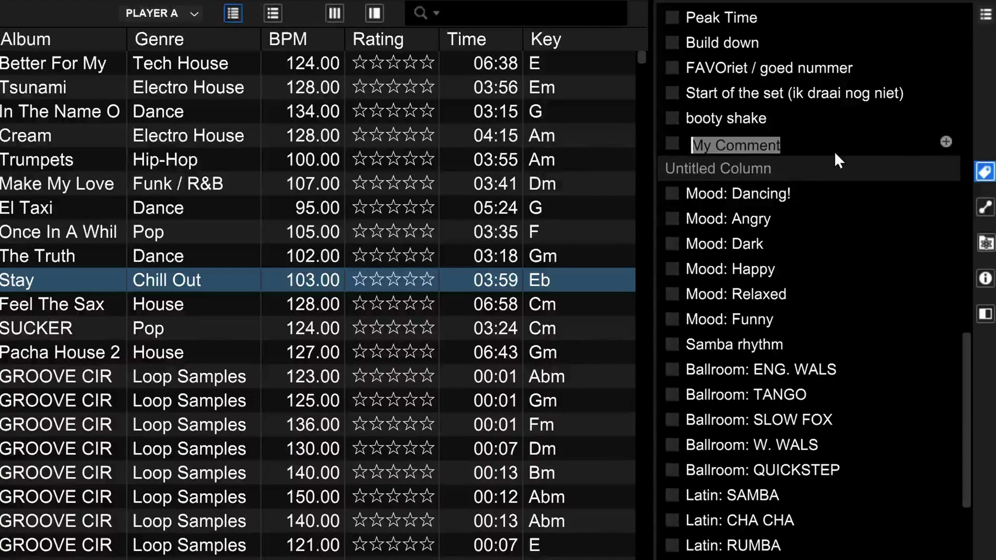
pyautogui.write('horn sound')
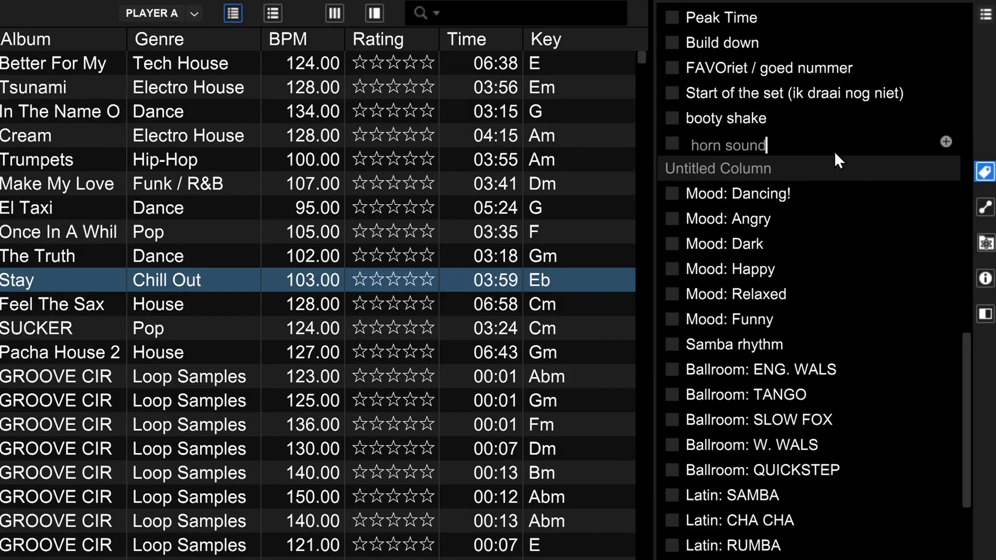
pyautogui.press('Return')
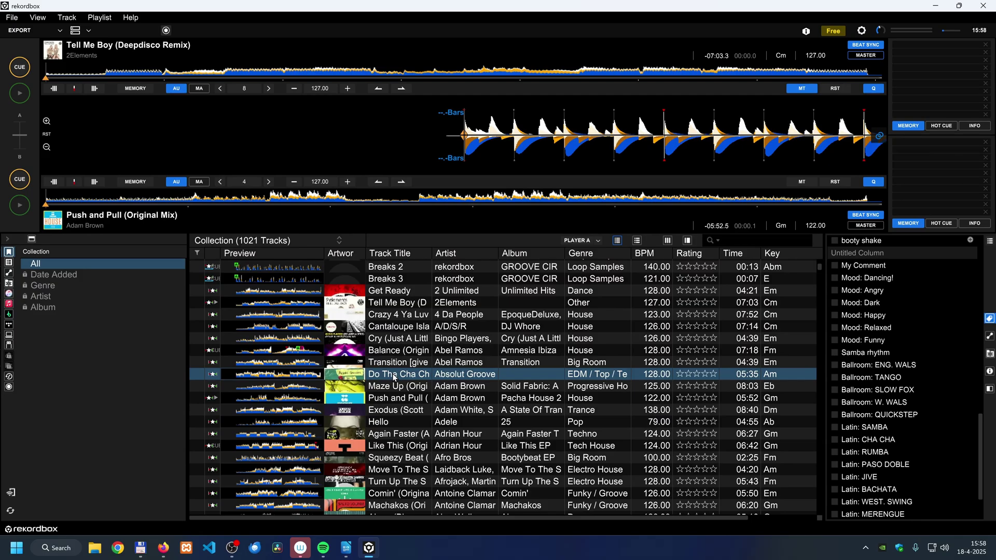
# - Tag Do The Cha Cha as Latin: CHA CHA
pyautogui.scroll(4, 870, 332)
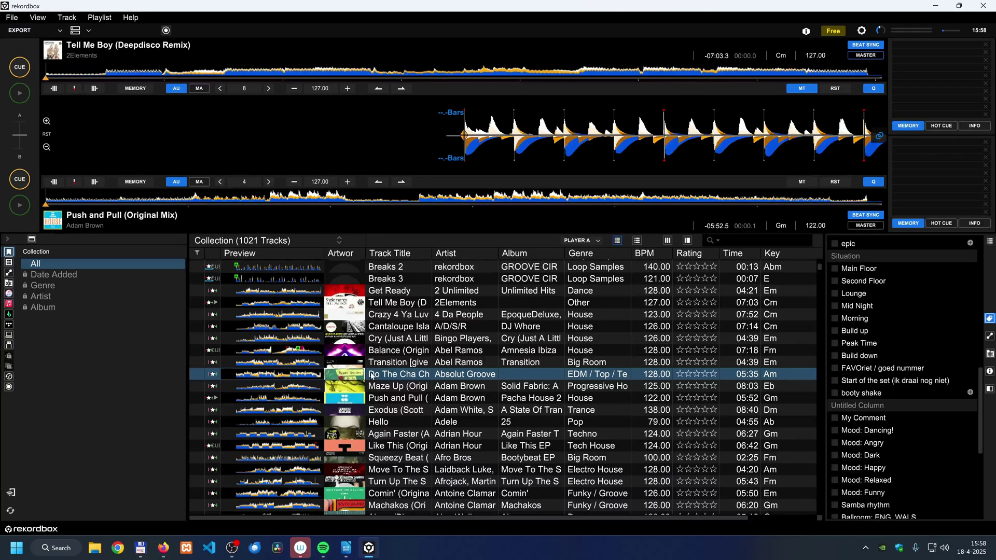
pyautogui.scroll(-5, 874, 384)
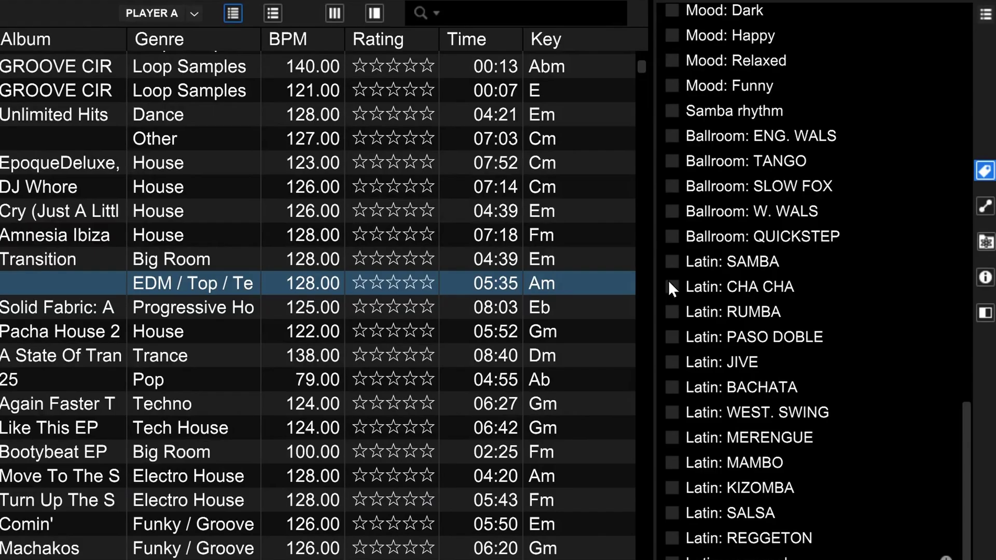
pyautogui.click(671, 286)
pyautogui.scroll(10, 791, 306)
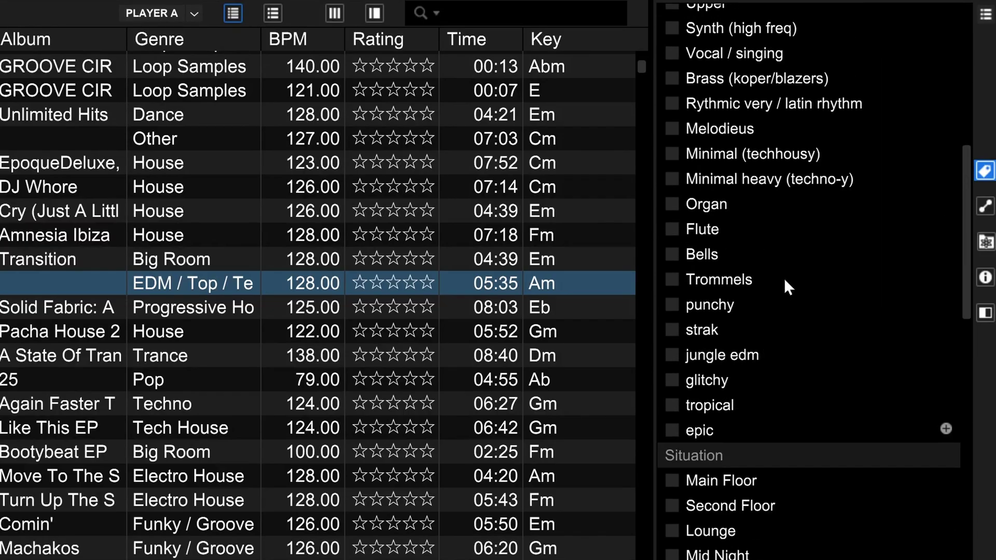
pyautogui.scroll(2, 751, 282)
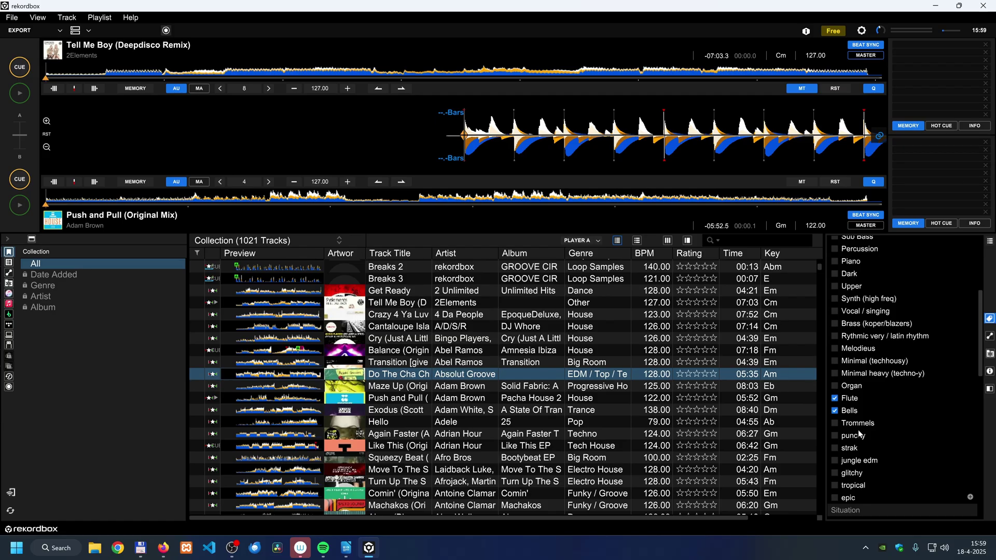
# - Tick Flute and Bells in My Tag for Like This, and Flute for Squeezy Beat
pyautogui.click(398, 447)
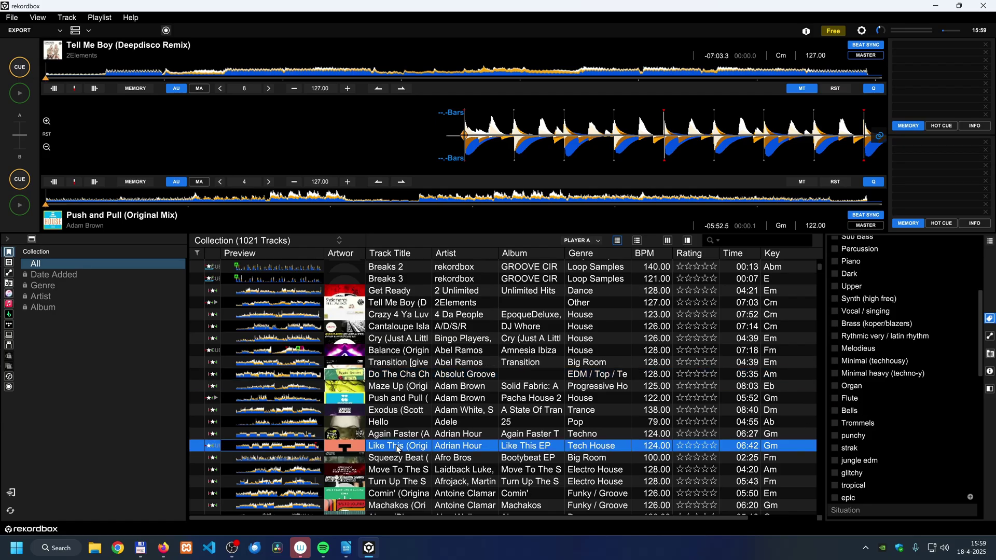
pyautogui.click(834, 398)
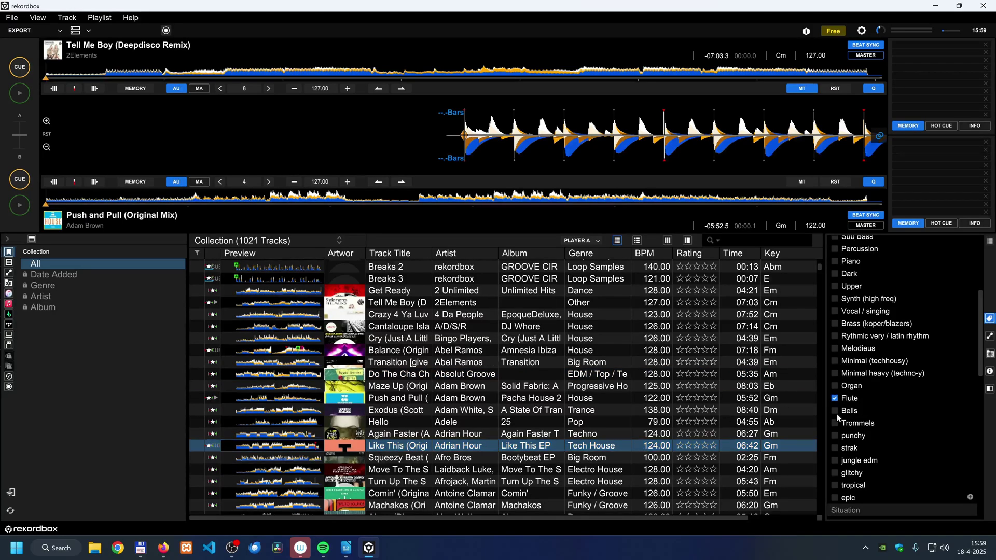
pyautogui.click(834, 411)
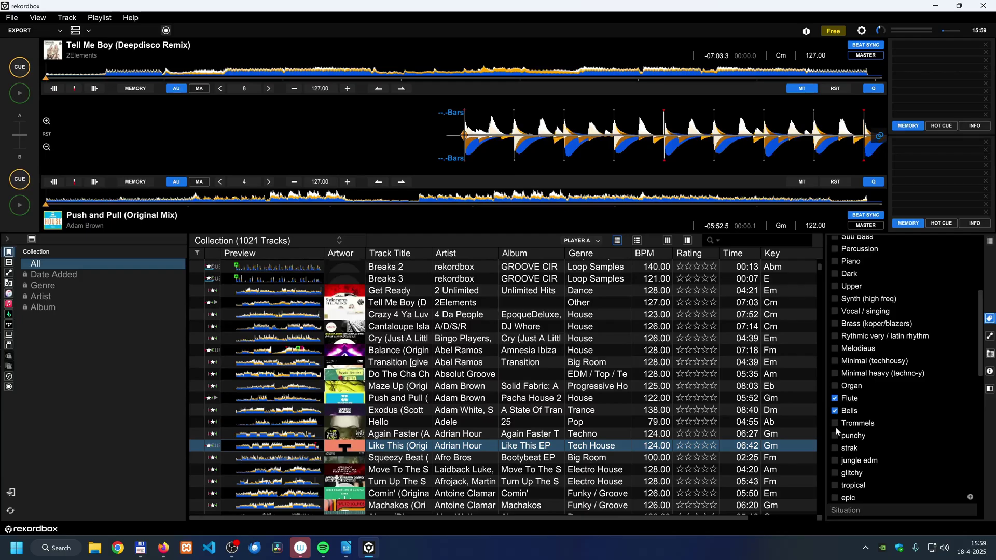
pyautogui.click(390, 458)
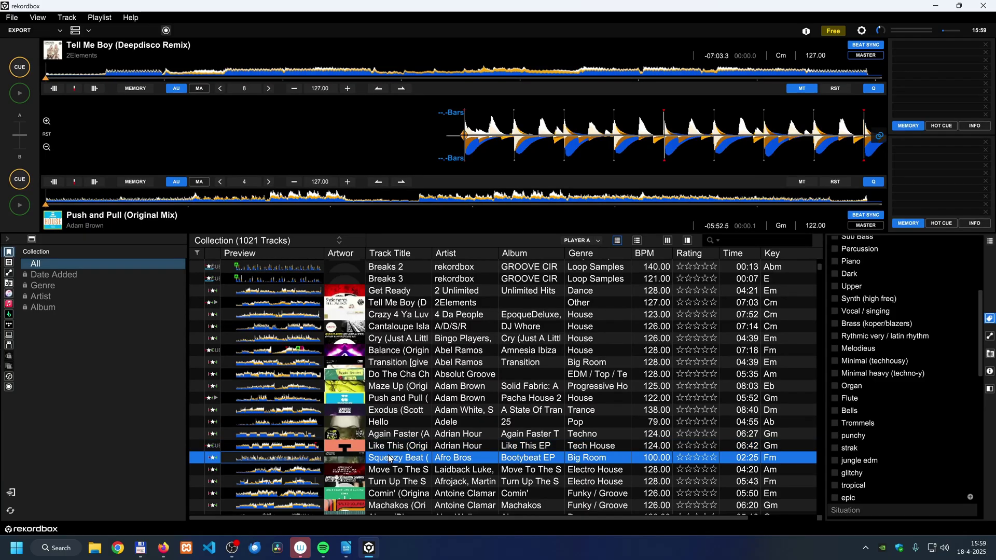
pyautogui.click(835, 398)
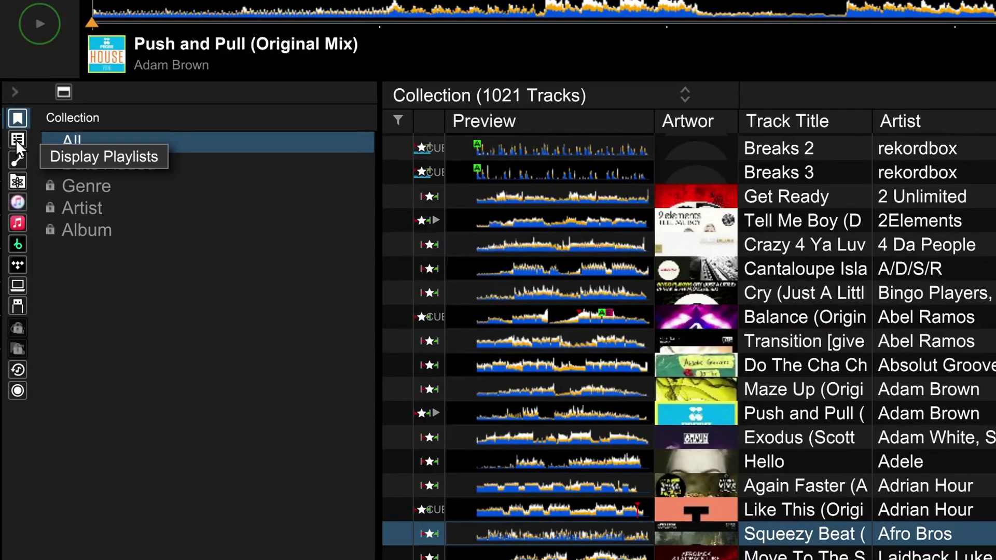
# - Show the playlist tree and add a new folder named 'track elements' under Playlists
pyautogui.click(16, 139)
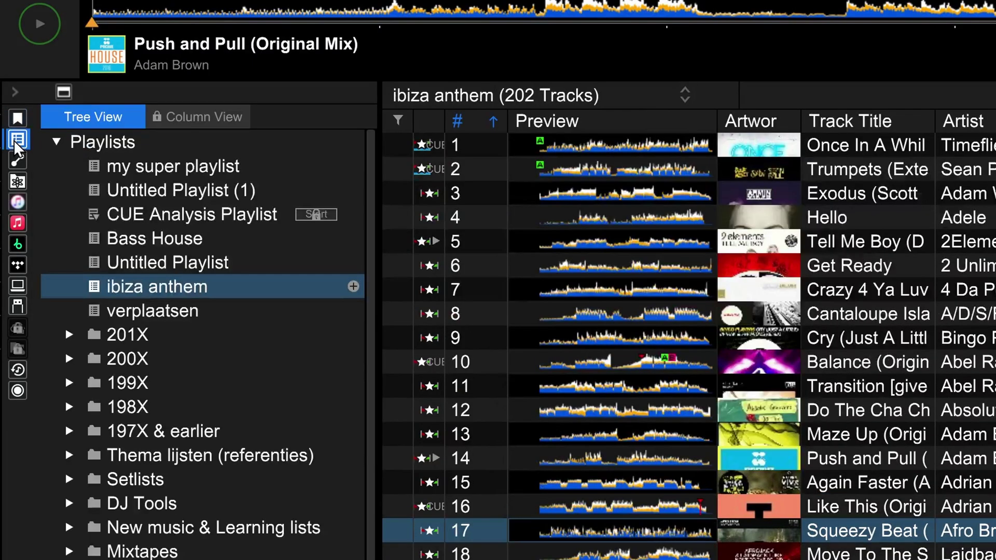
pyautogui.rightClick(107, 148)
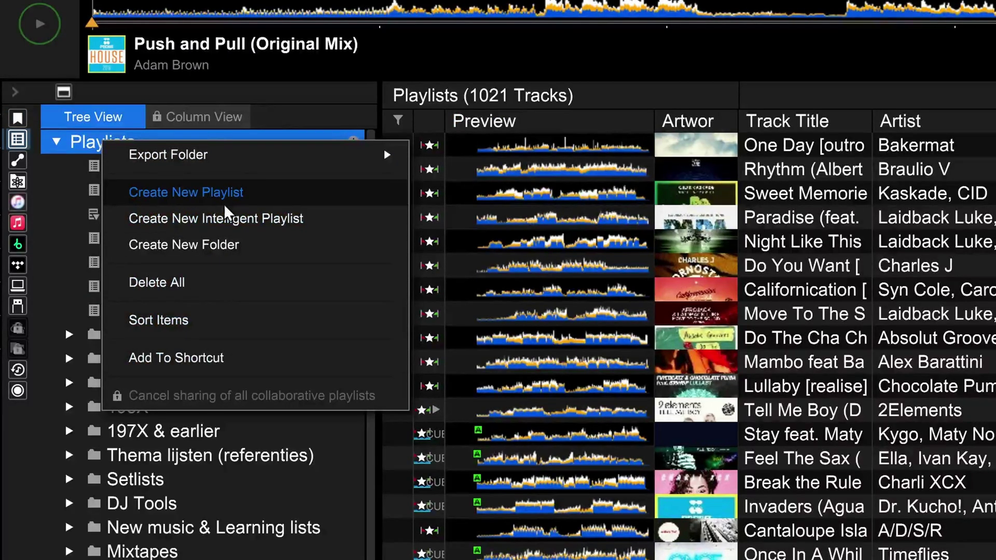
pyautogui.click(231, 244)
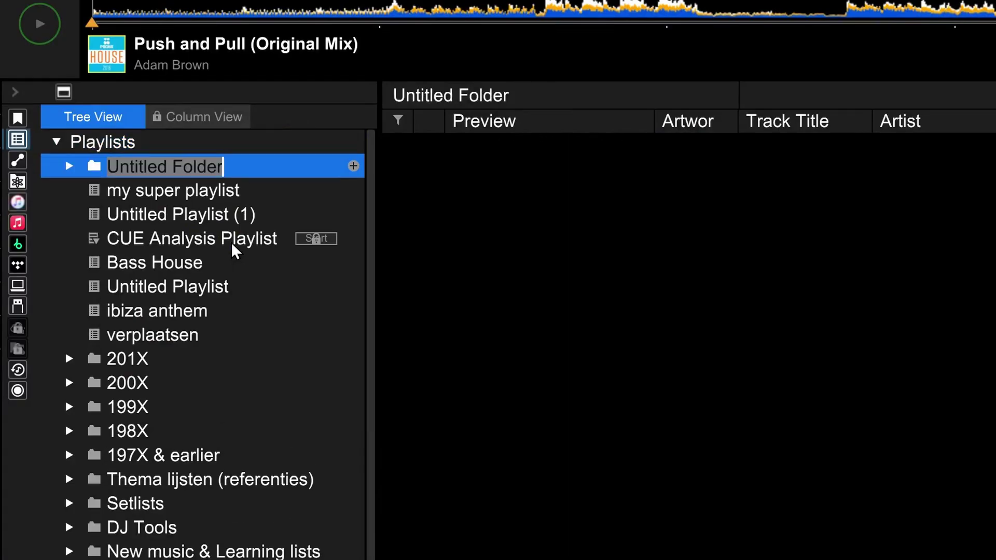
pyautogui.write('track elements')
pyautogui.press('Return')
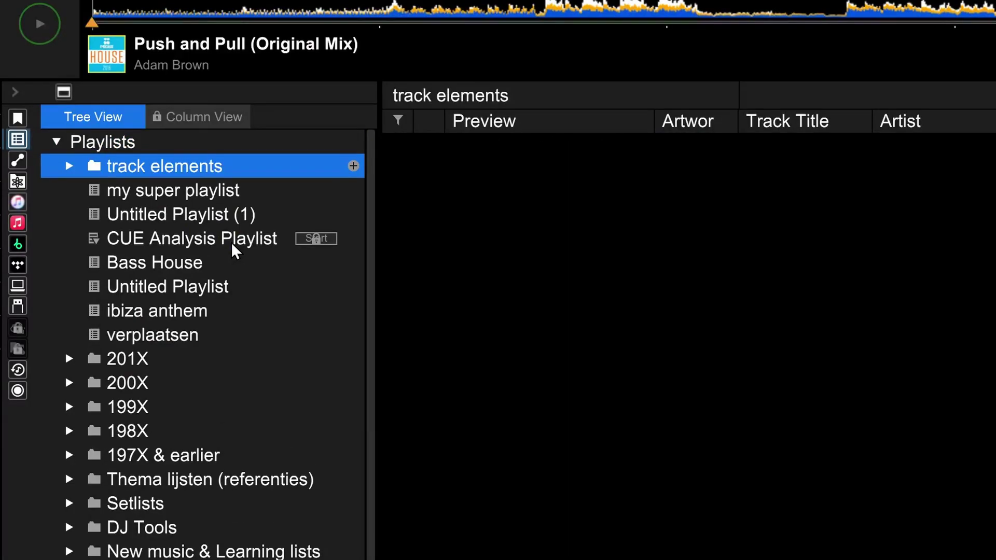
pyautogui.rightClick(234, 166)
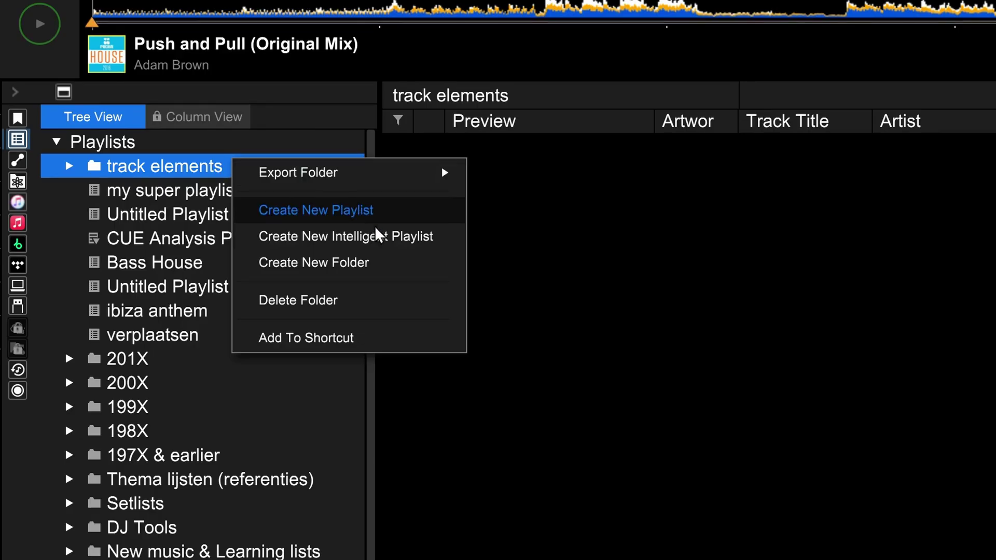
# - Create intelligent playlist 'bells' in track elements with the condition My Tag is Bells
pyautogui.click(384, 237)
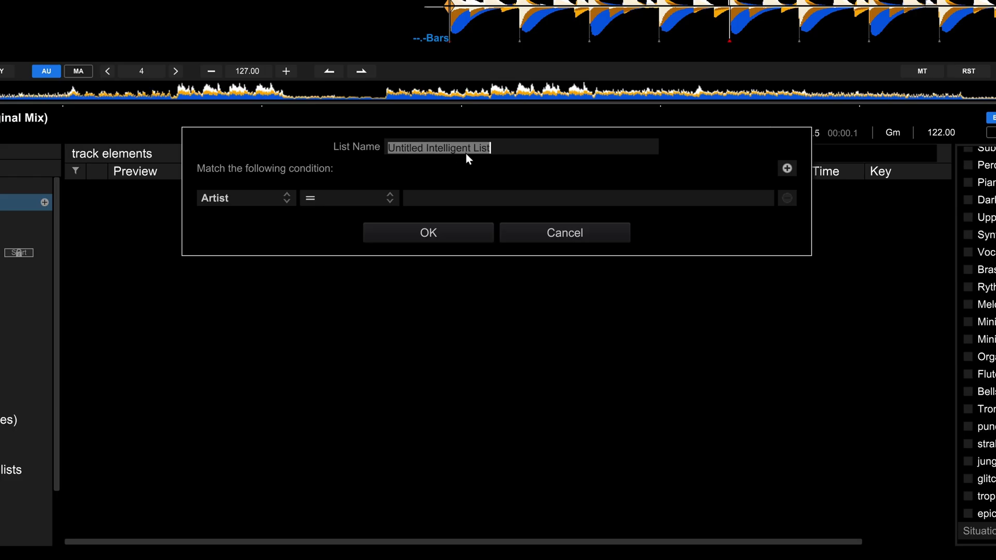
pyautogui.write('bells')
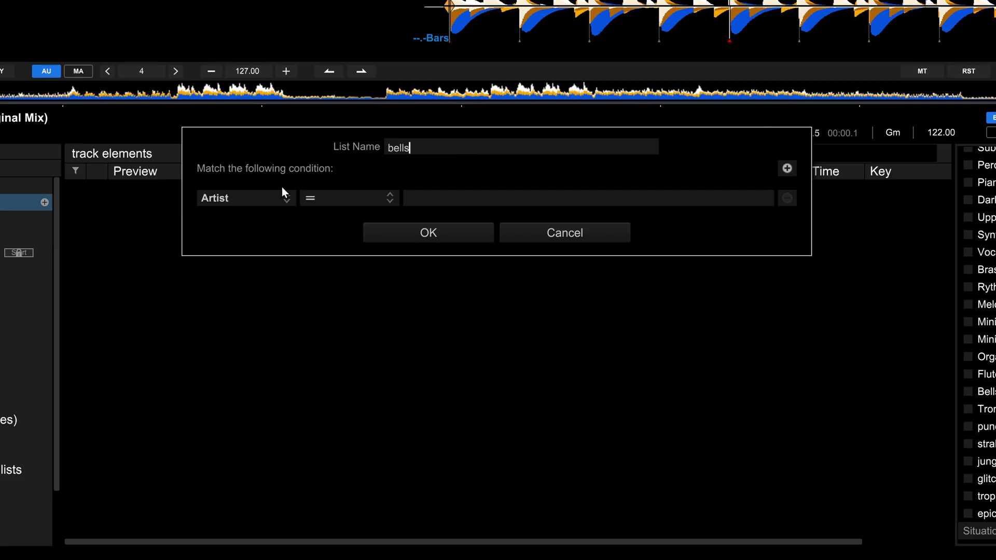
pyautogui.click(254, 198)
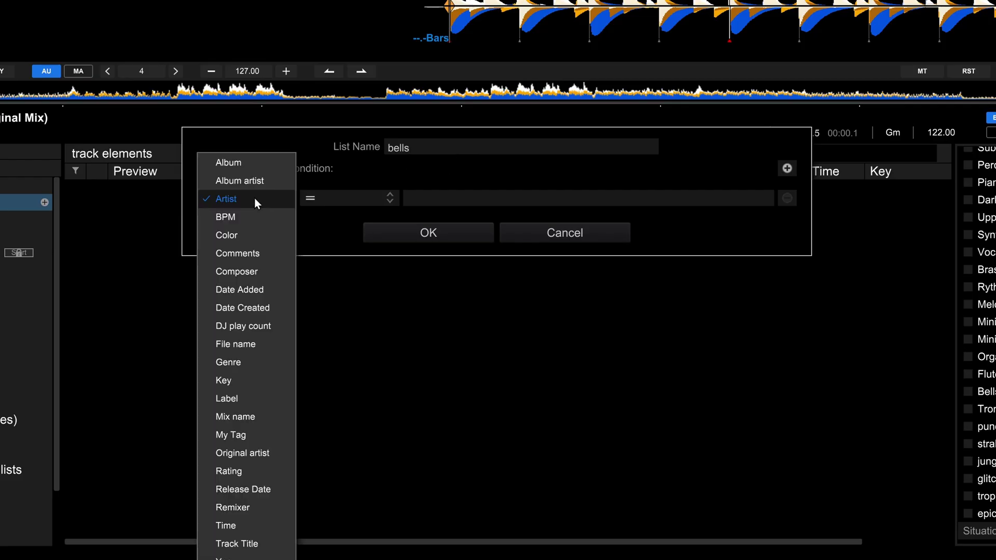
pyautogui.click(228, 435)
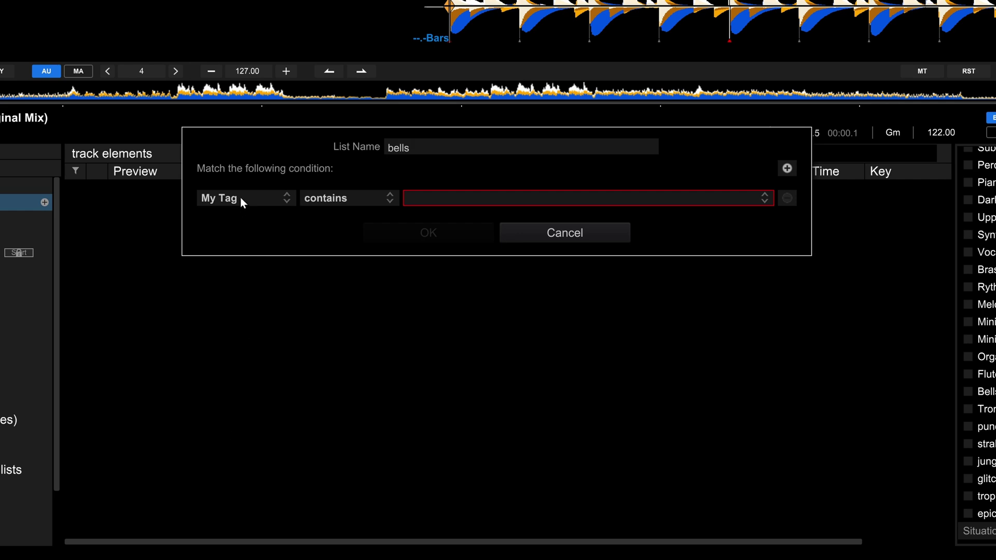
pyautogui.click(595, 197)
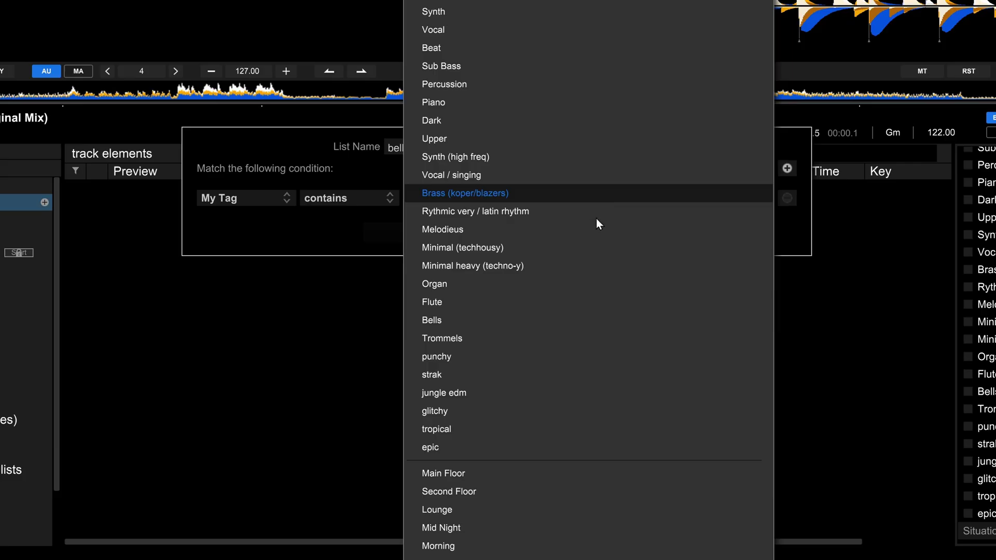
pyautogui.scroll(-10, 595, 253)
pyautogui.scroll(10, 594, 253)
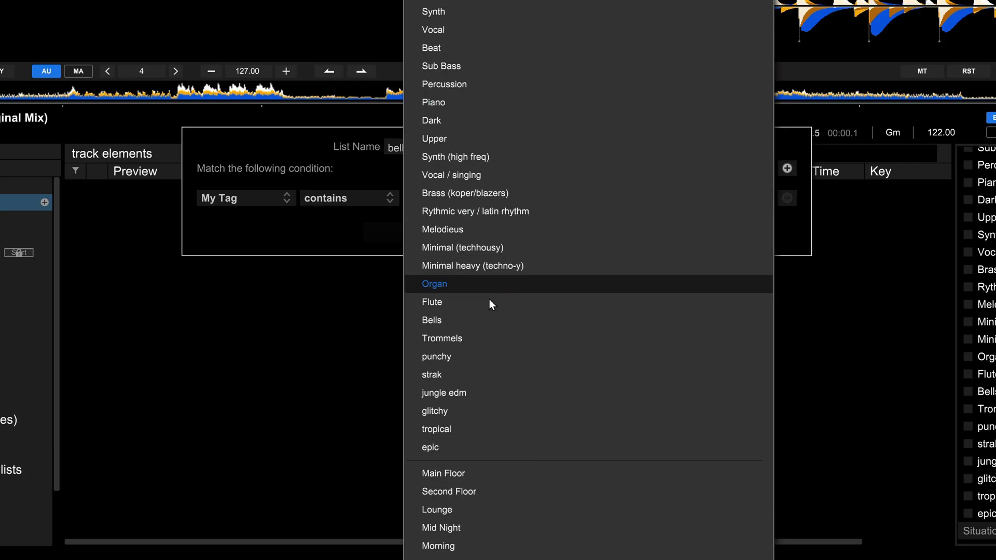
pyautogui.click(473, 320)
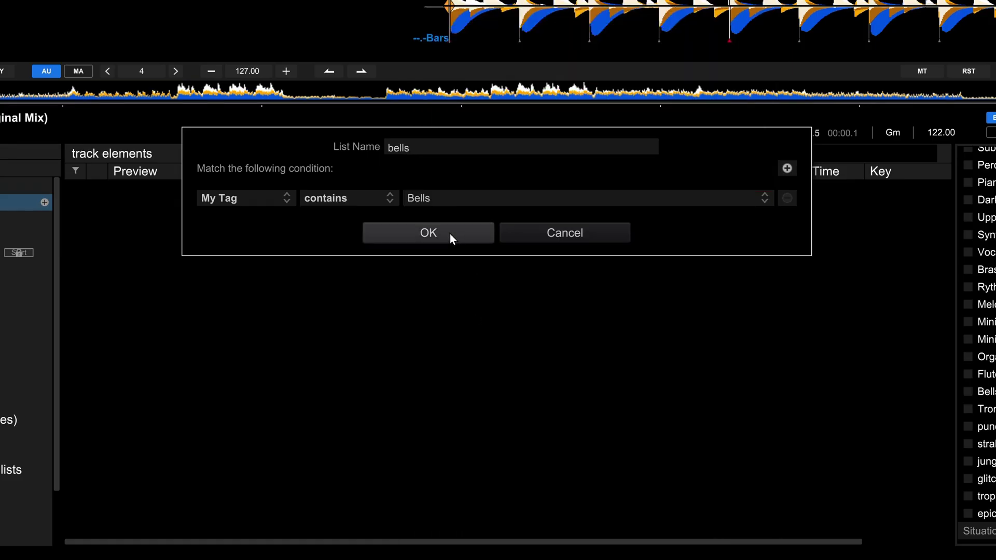
pyautogui.click(428, 233)
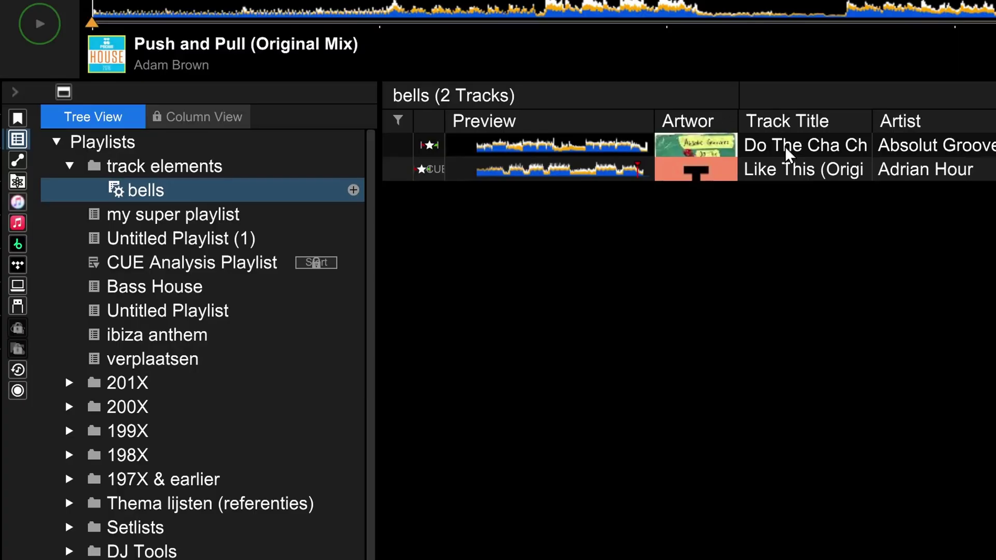
# - Select Absolut Groove in the bells playlist and browse the list
pyautogui.click(854, 151)
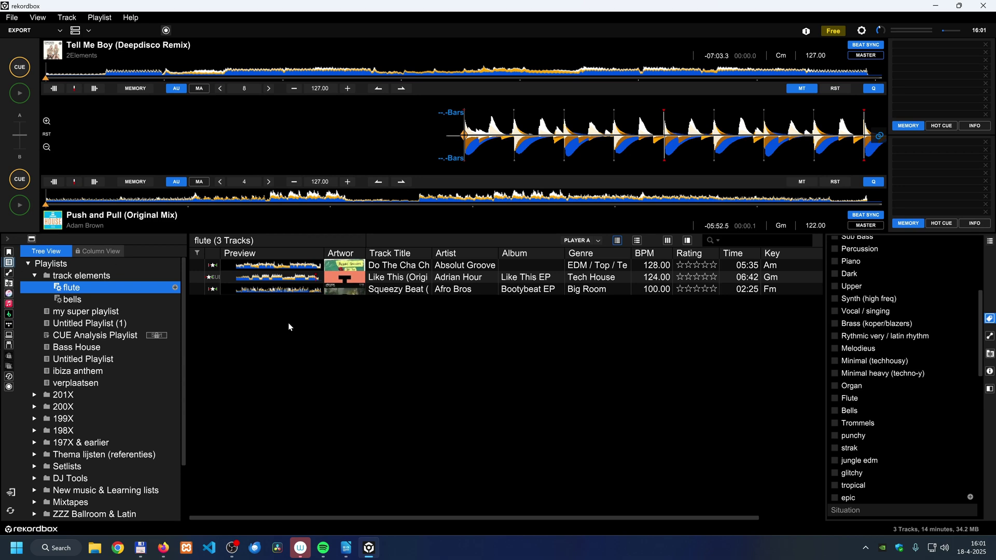
pyautogui.scroll(-6, 884, 363)
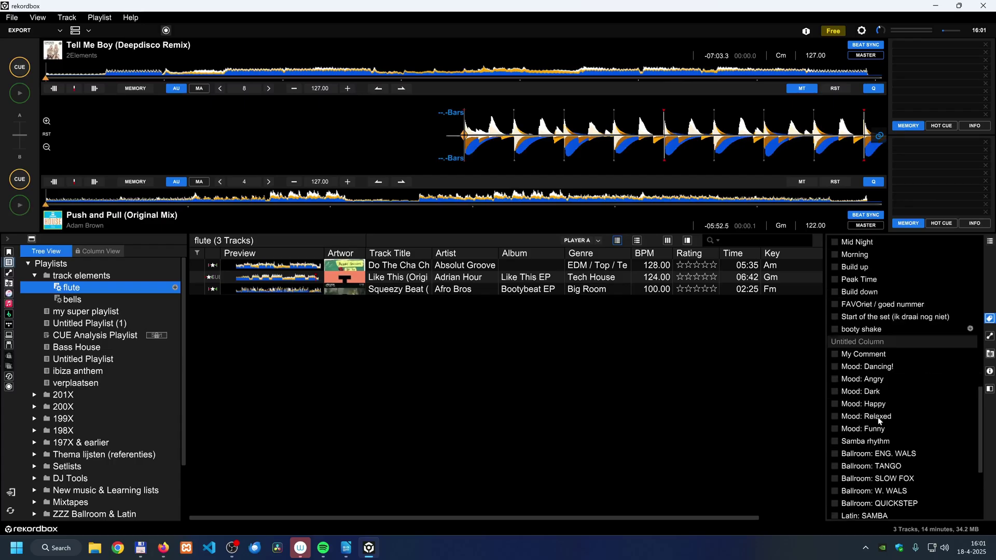
pyautogui.scroll(3, 878, 416)
pyautogui.scroll(5, 877, 416)
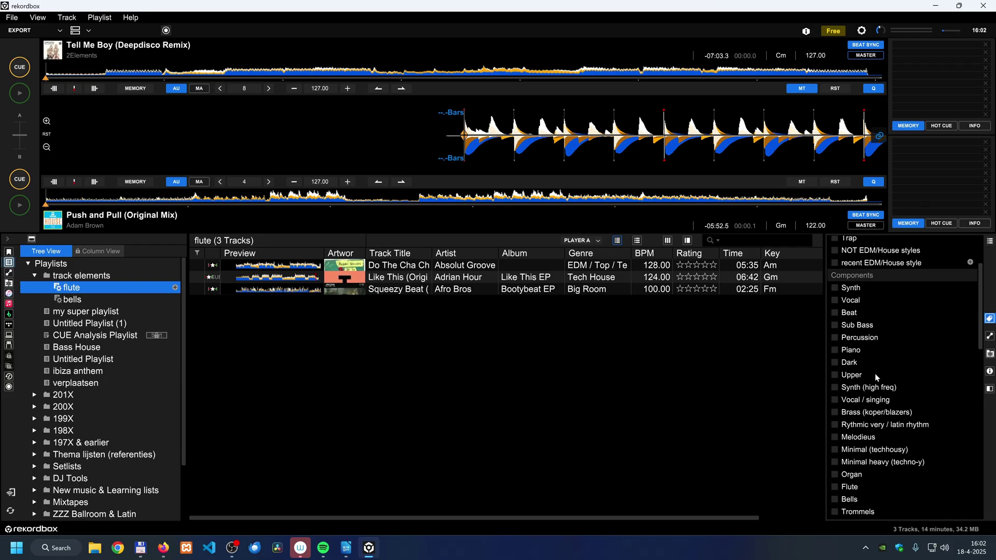
pyautogui.scroll(-10, 876, 384)
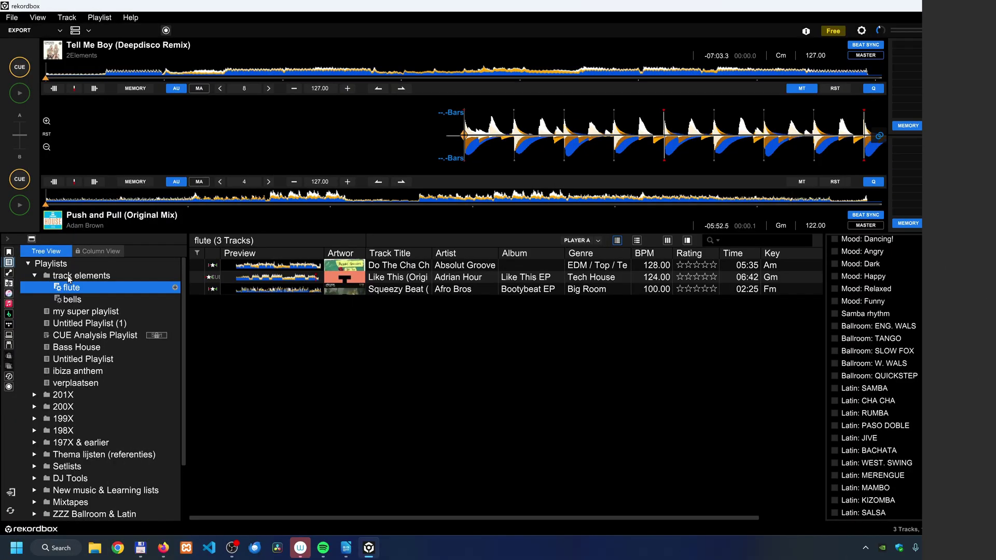
# - Open Untitled Playlist (1), then show the full Collection sorted by Artist and select Alan Walker's Alone
pyautogui.press('Up')
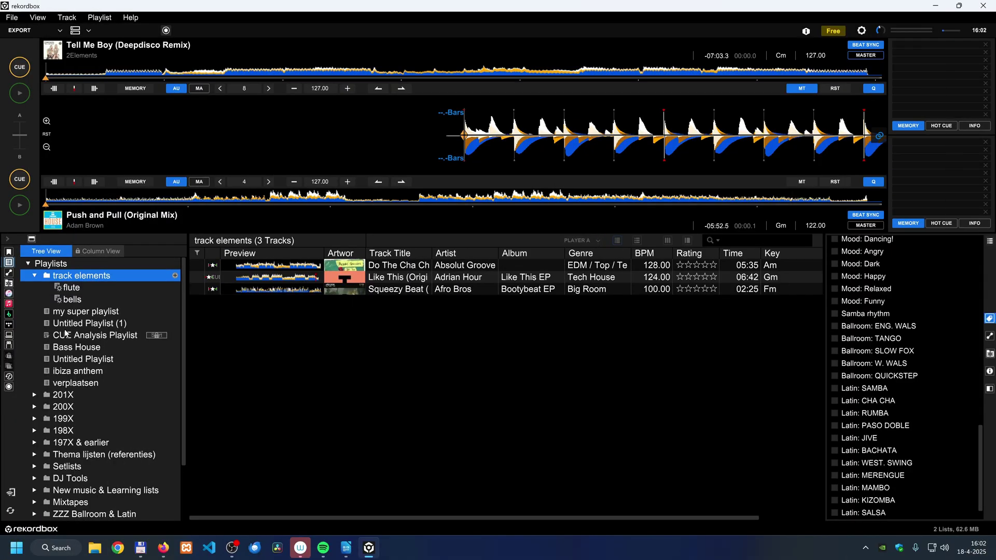
pyautogui.click(73, 324)
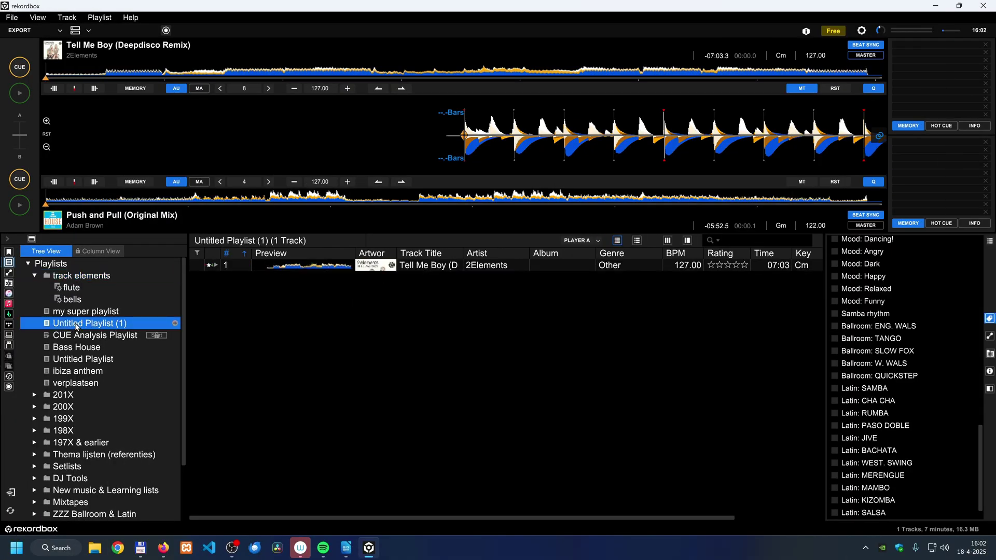
pyautogui.click(9, 252)
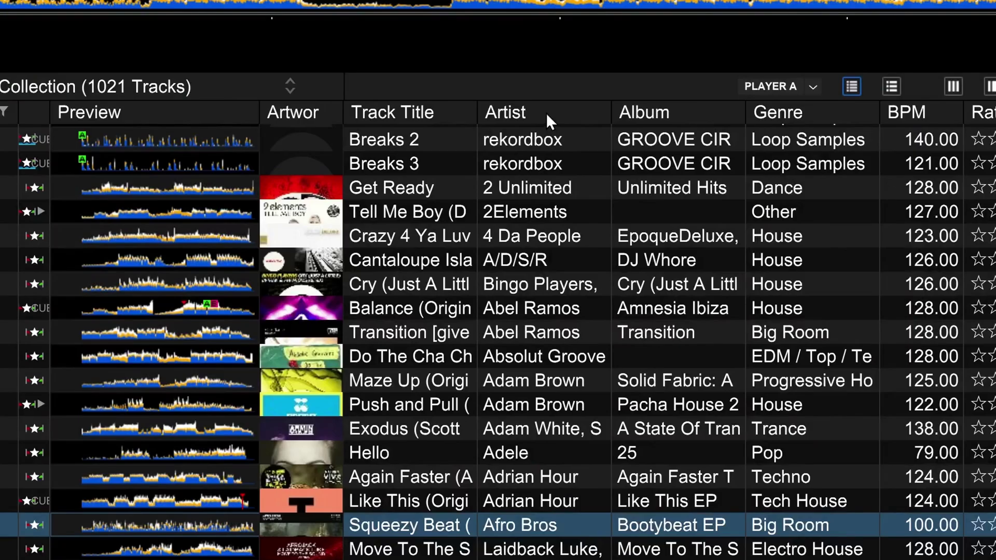
pyautogui.click(545, 113)
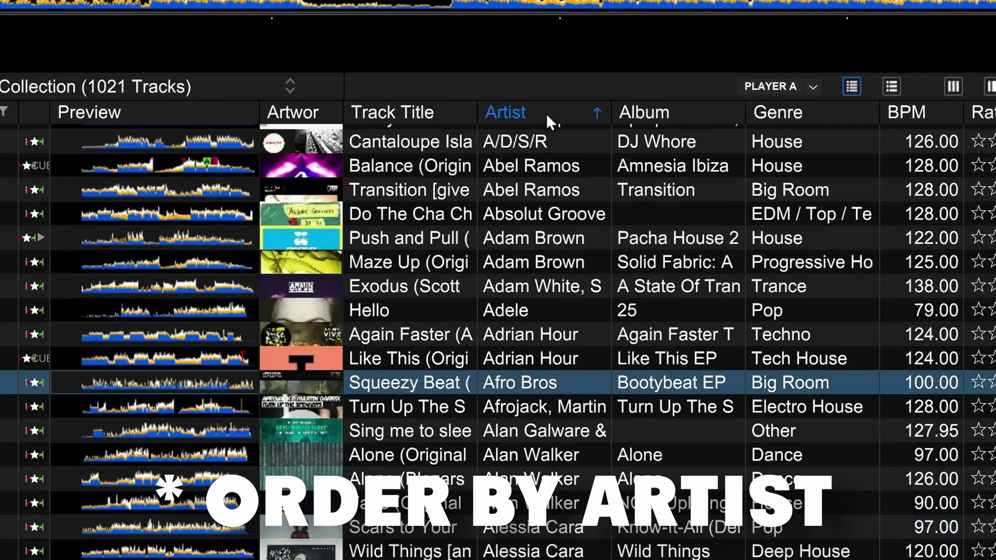
pyautogui.scroll(-4, 542, 284)
pyautogui.scroll(3, 541, 285)
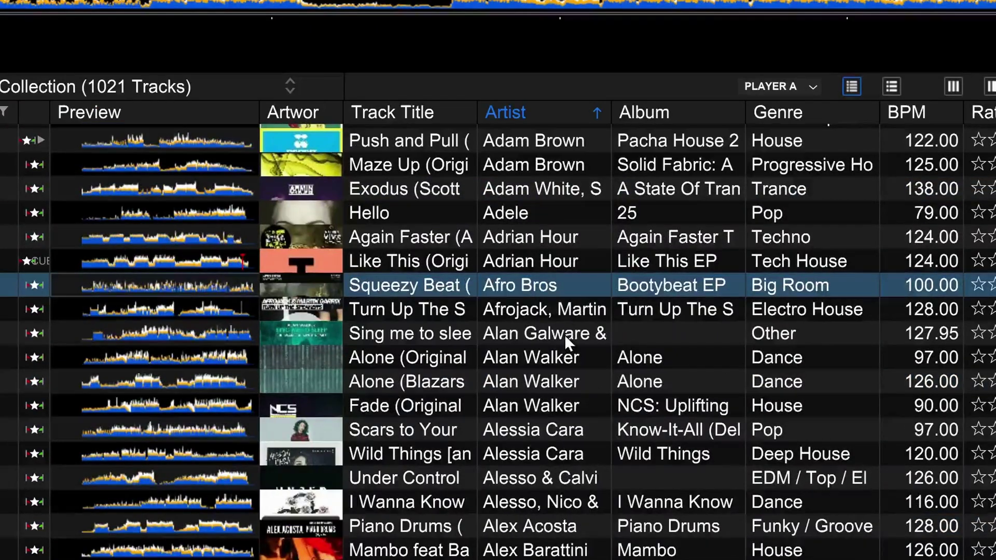
pyautogui.click(560, 355)
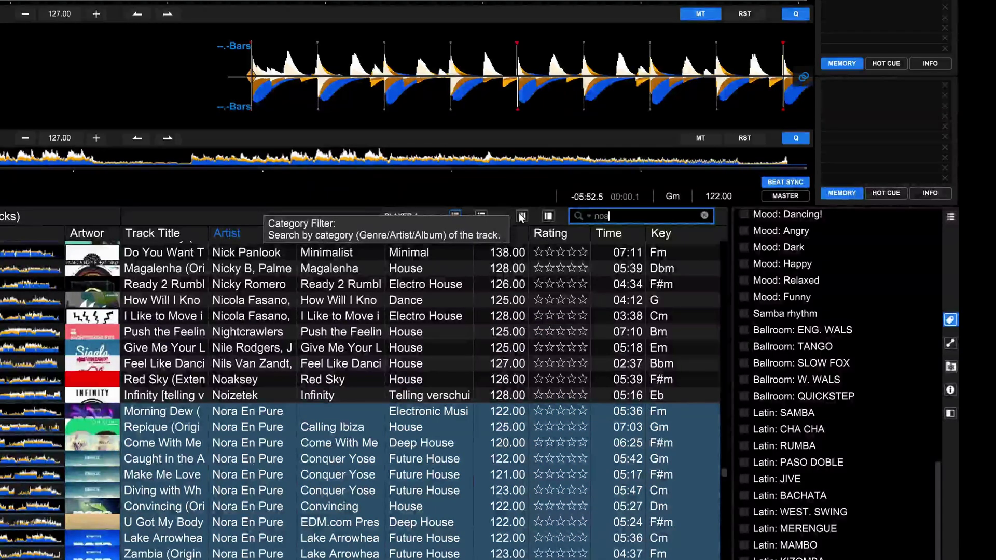
# - Extend the search to 'nora en pu' and select Morning Dew, Make Me Love, Convincing and Repique
pyautogui.write('en pu')
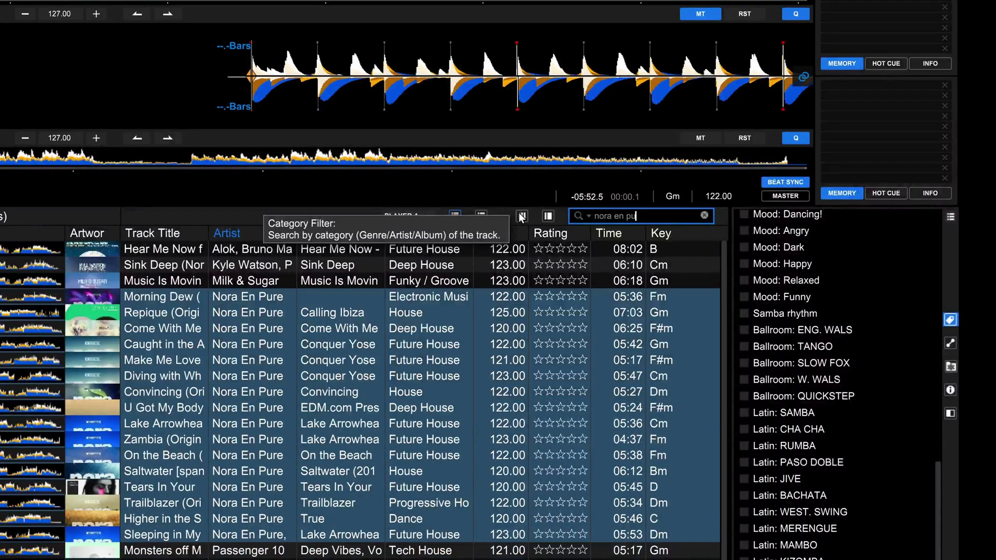
pyautogui.click(273, 393)
pyautogui.click(297, 296)
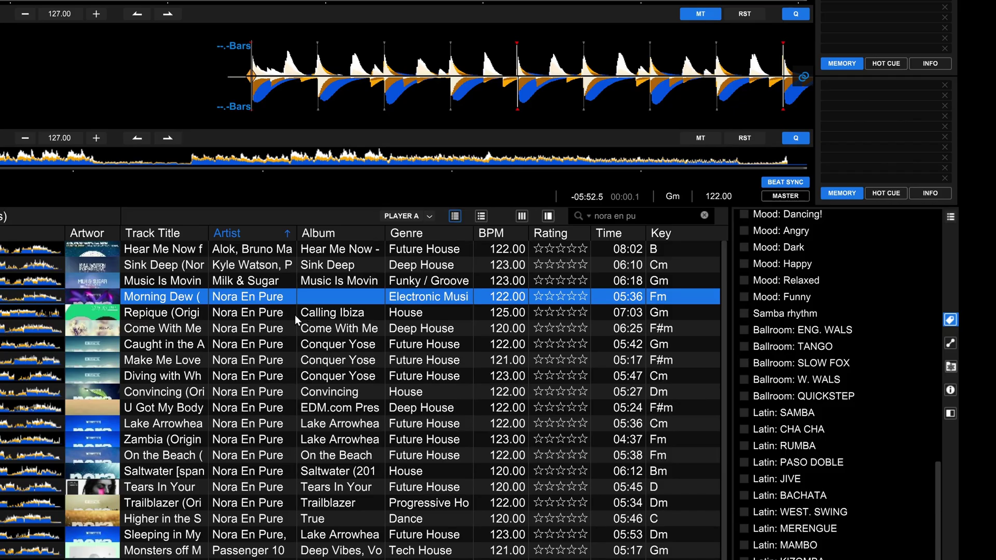
pyautogui.click(490, 360)
pyautogui.click(482, 391)
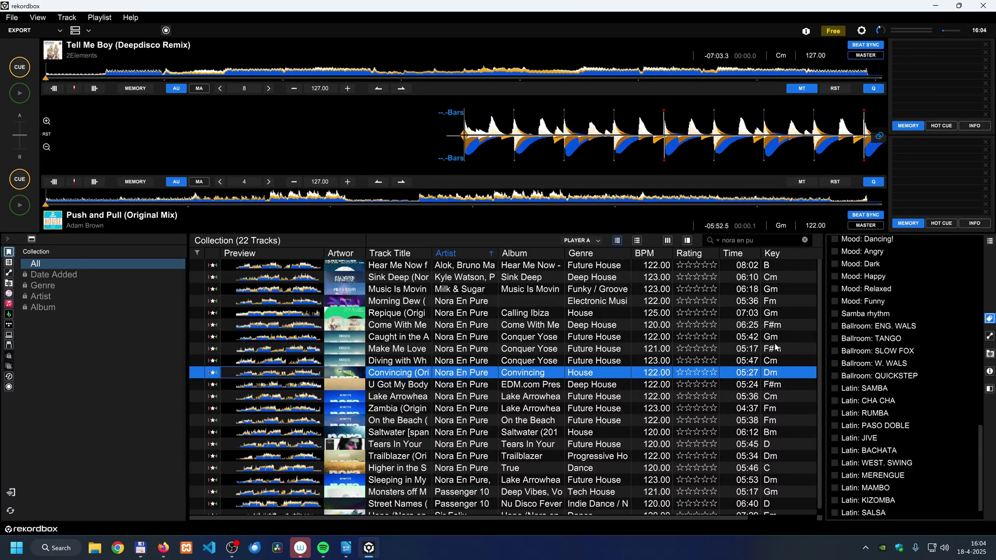
pyautogui.click(679, 316)
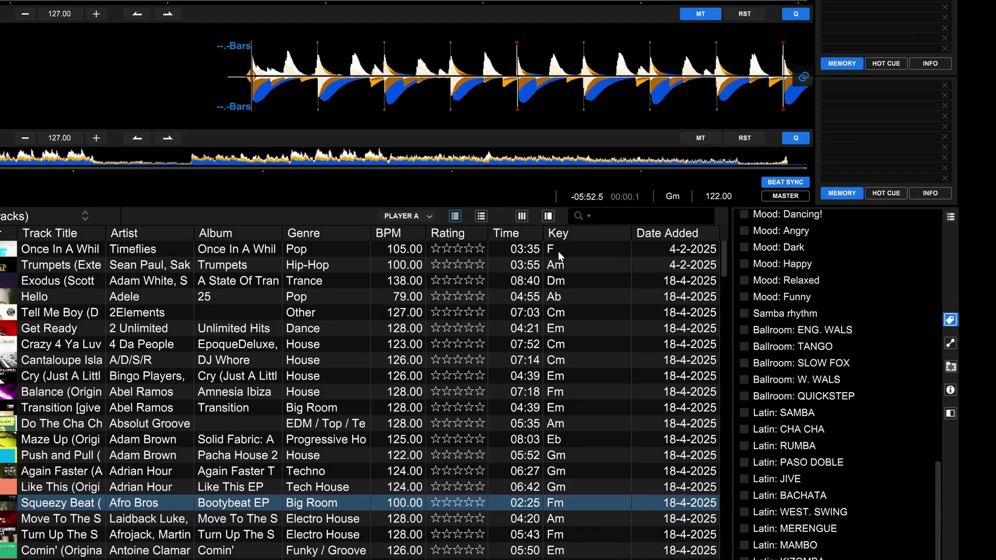
# - Sort ibiza anthem by Key and select Wild Things, the first Gm track
pyautogui.click(568, 235)
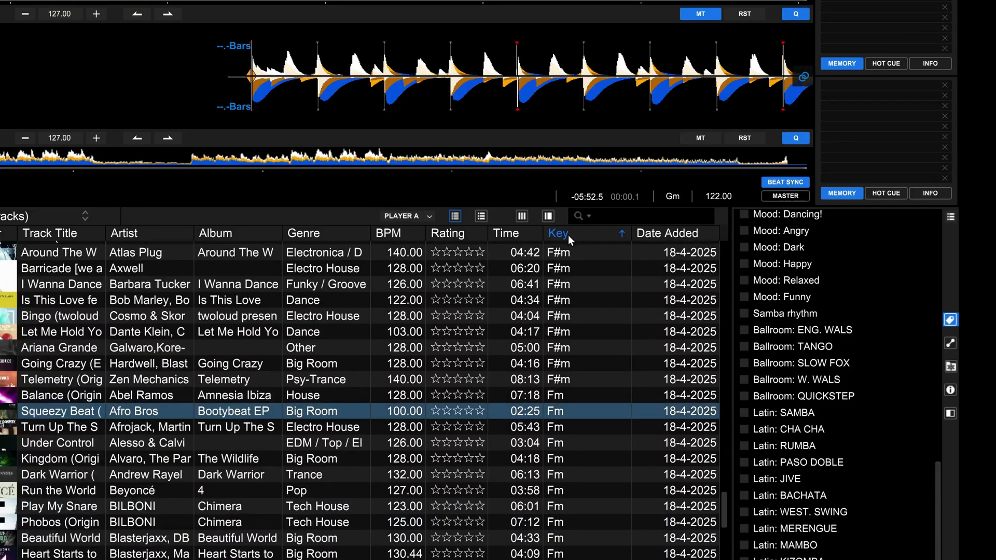
pyautogui.scroll(5, 567, 276)
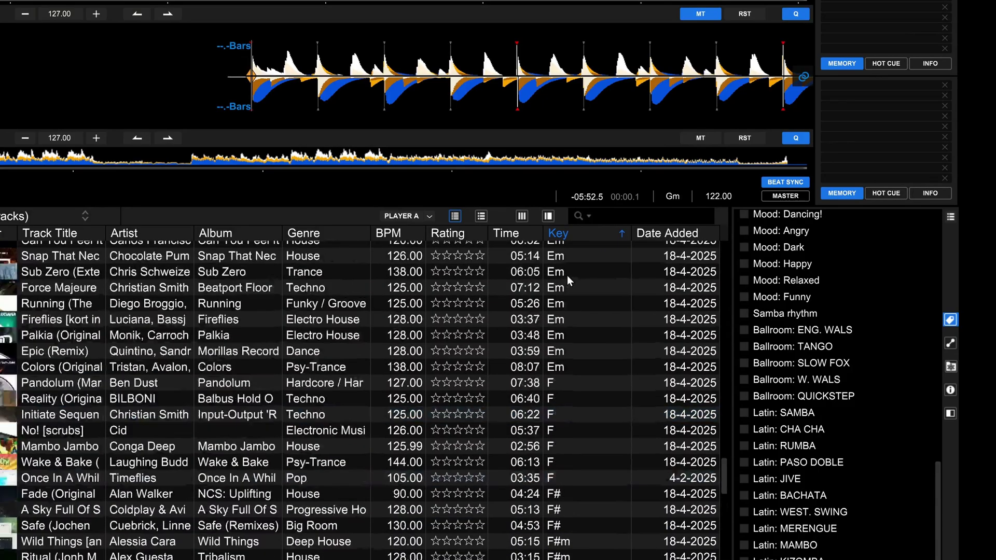
pyautogui.scroll(-3, 567, 274)
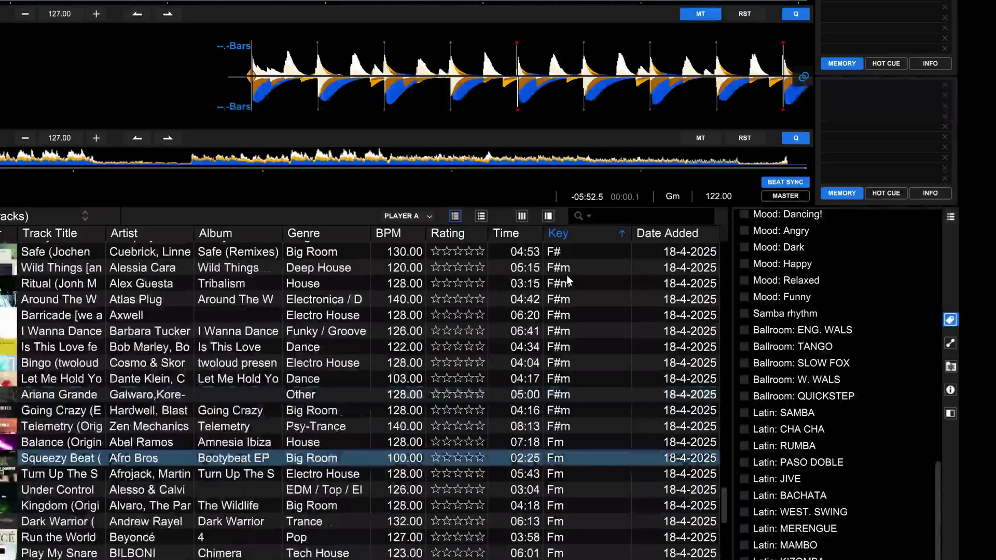
pyautogui.scroll(-3, 566, 280)
pyautogui.scroll(3, 568, 277)
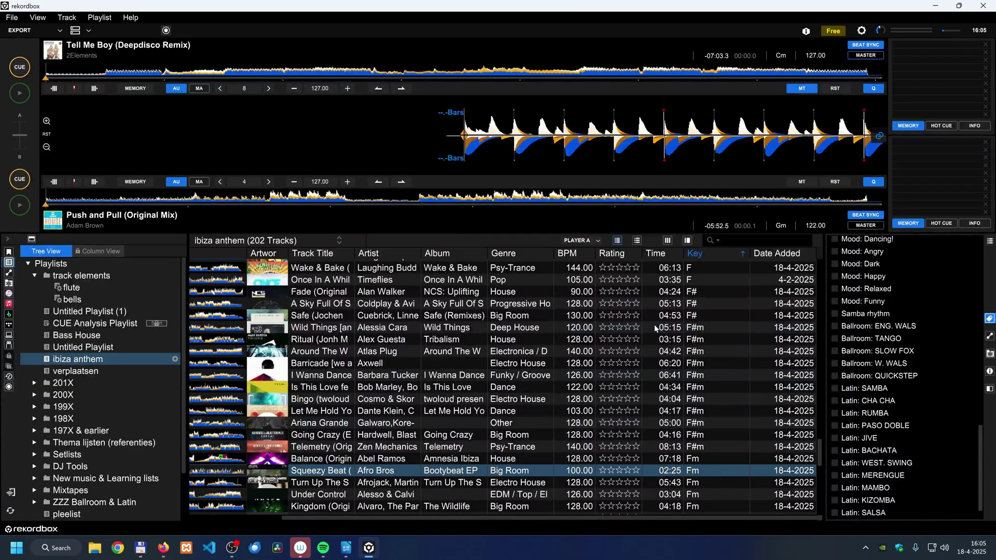
pyautogui.click(714, 327)
pyautogui.scroll(-6, 714, 329)
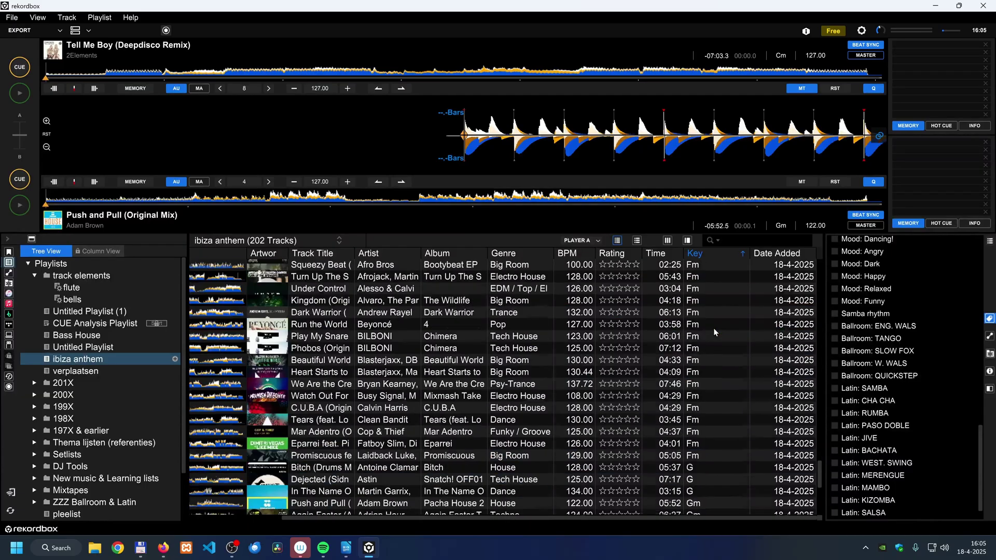
pyautogui.scroll(3, 713, 328)
pyautogui.scroll(-10, 713, 328)
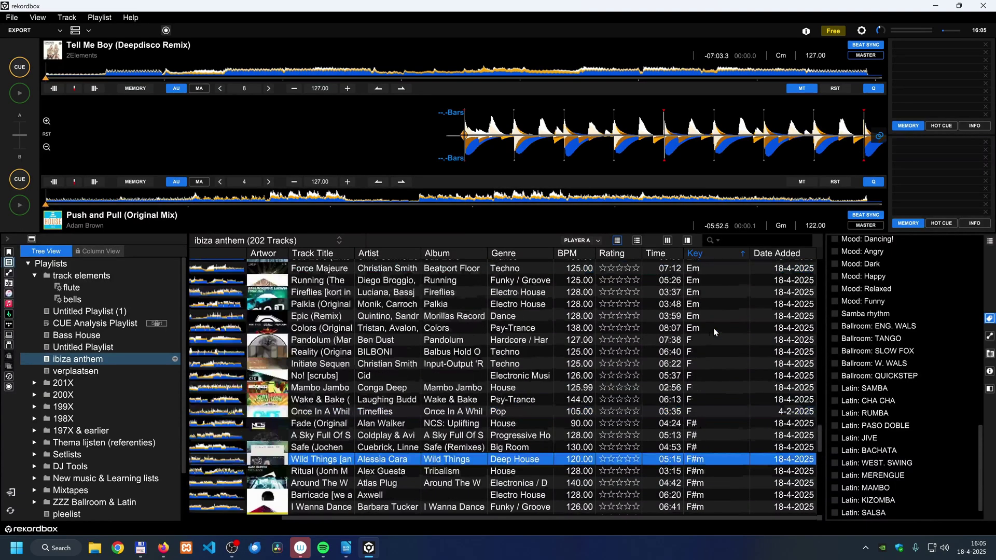
# - Extend the selection over the Gm run and create a top-level playlist named 'Gm tracks'
pyautogui.keyDown('shift'); pyautogui.click(709, 508); pyautogui.keyUp('shift')
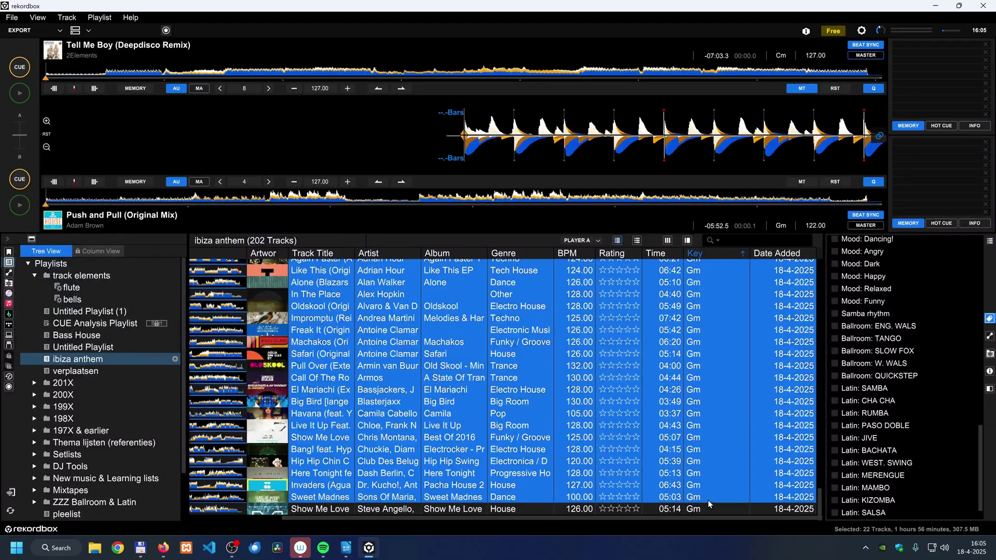
pyautogui.click(55, 263)
pyautogui.rightClick(54, 263)
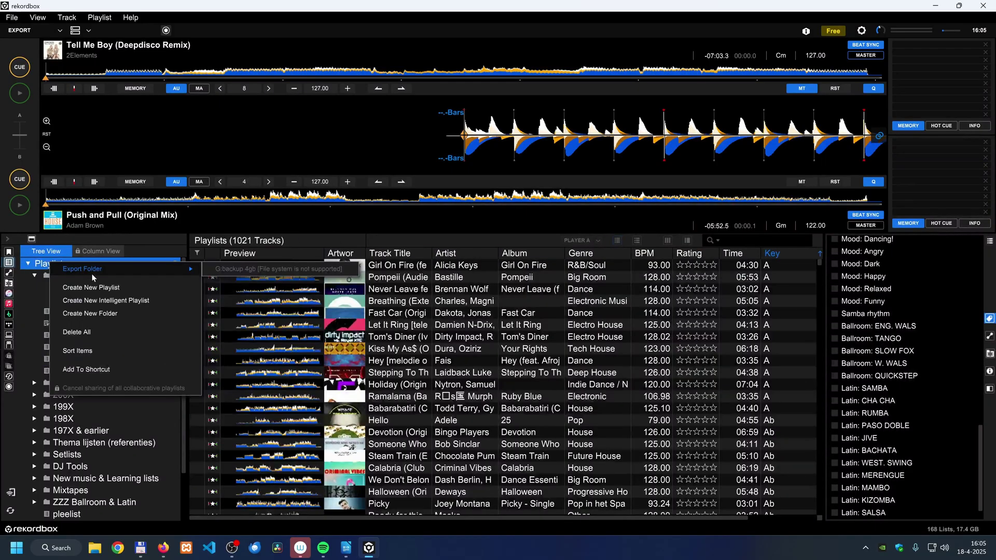
pyautogui.click(97, 289)
pyautogui.write('Gm tracks')
pyautogui.press('Return')
# - Re-sort ibiza anthem by key, drag the Gm tracks into Gm tracks, and view that playlist
pyautogui.click(76, 373)
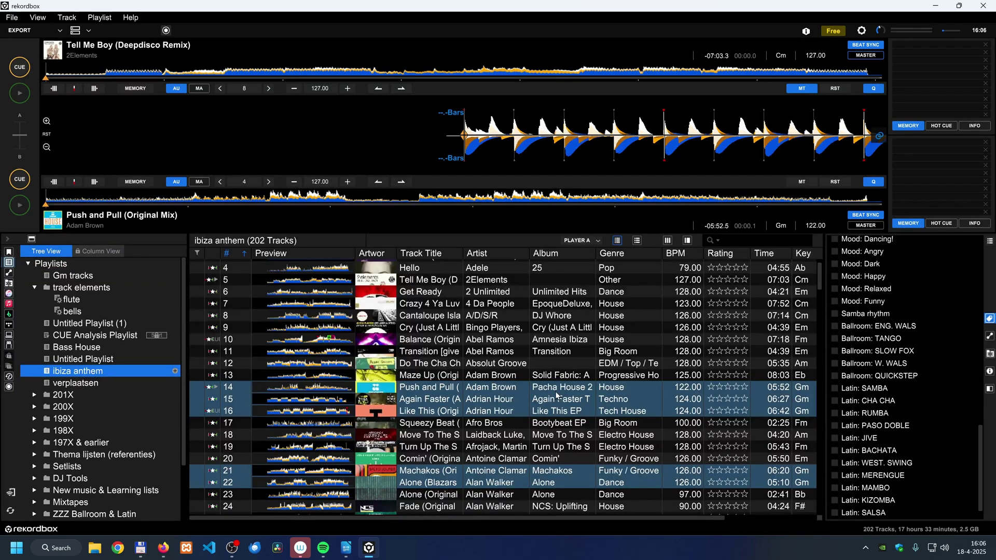
pyautogui.click(805, 254)
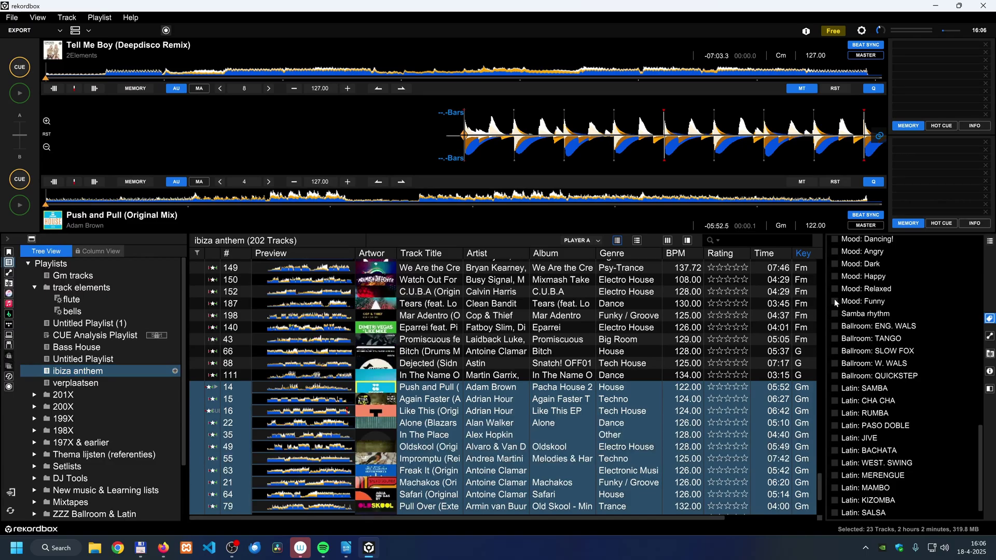
pyautogui.click(989, 318)
pyautogui.scroll(-1, 762, 374)
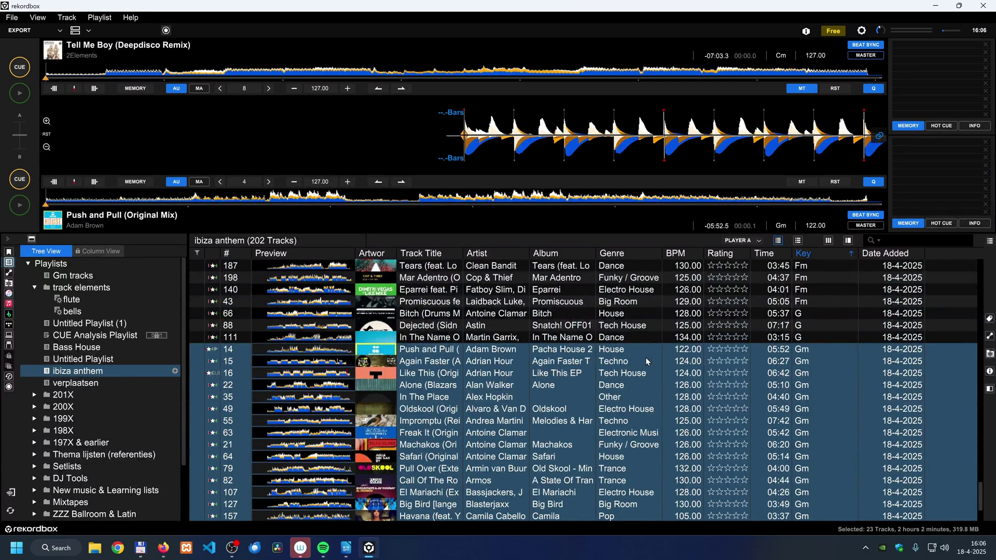
pyautogui.moveTo(636, 347); pyautogui.dragTo(85, 280)
pyautogui.click(85, 278)
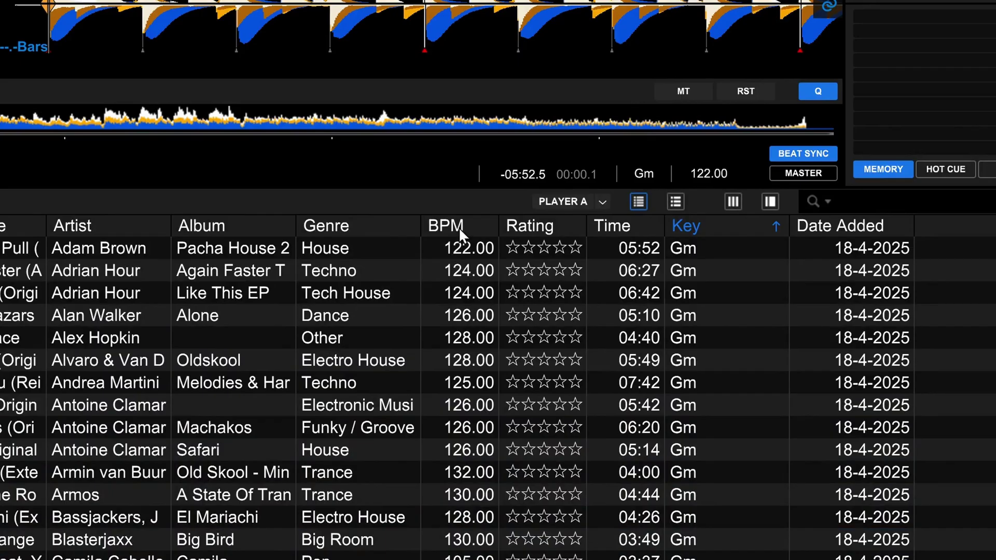
# - Sort Gm tracks by BPM and remove the 100 and 105 BPM tracks from the playlist
pyautogui.click(459, 227)
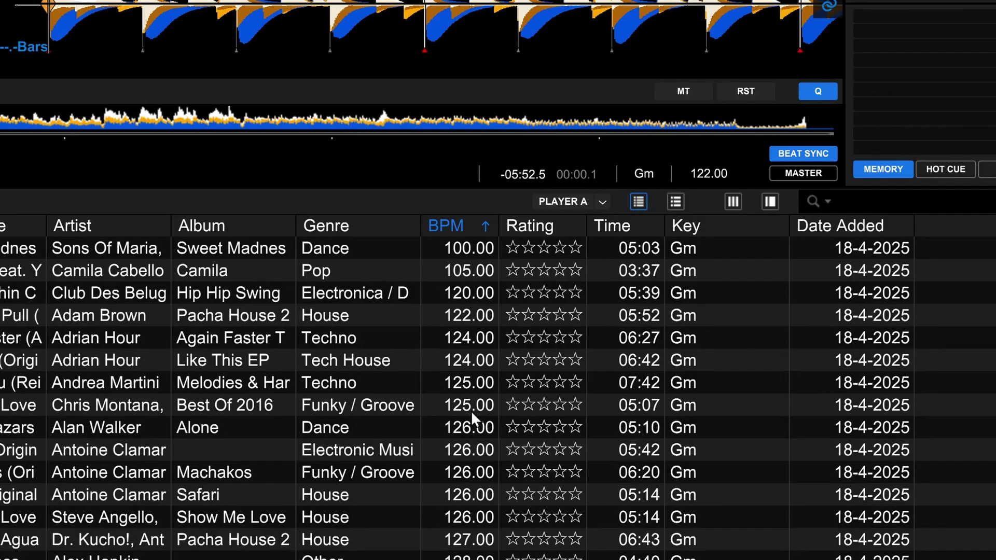
pyautogui.click(402, 252)
pyautogui.keyDown('shift'); pyautogui.click(380, 270); pyautogui.keyUp('shift')
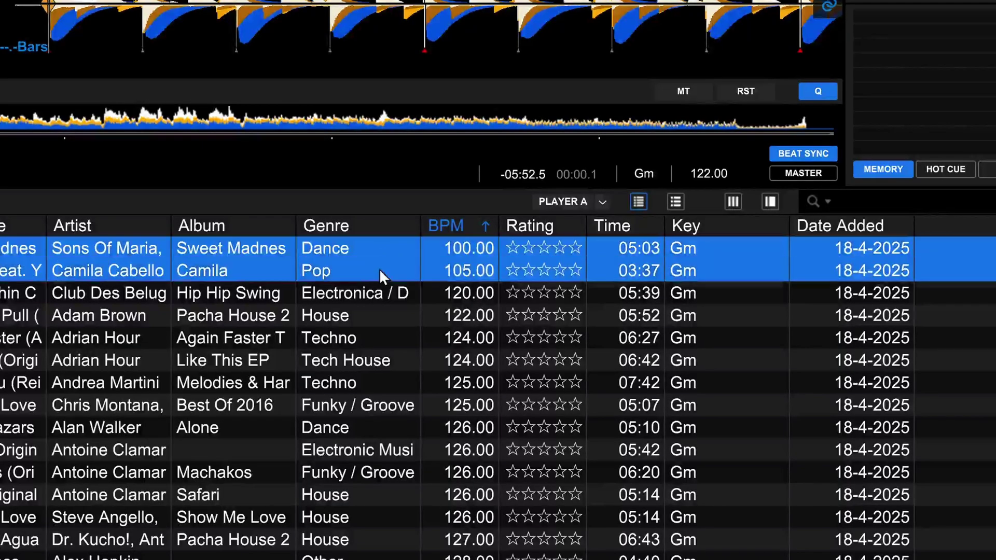
pyautogui.rightClick(379, 269)
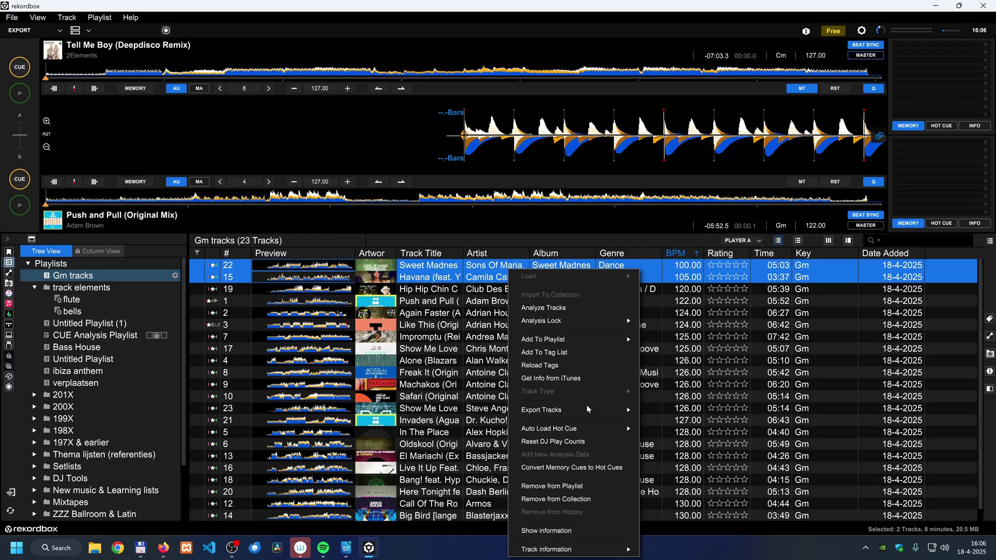
pyautogui.click(552, 485)
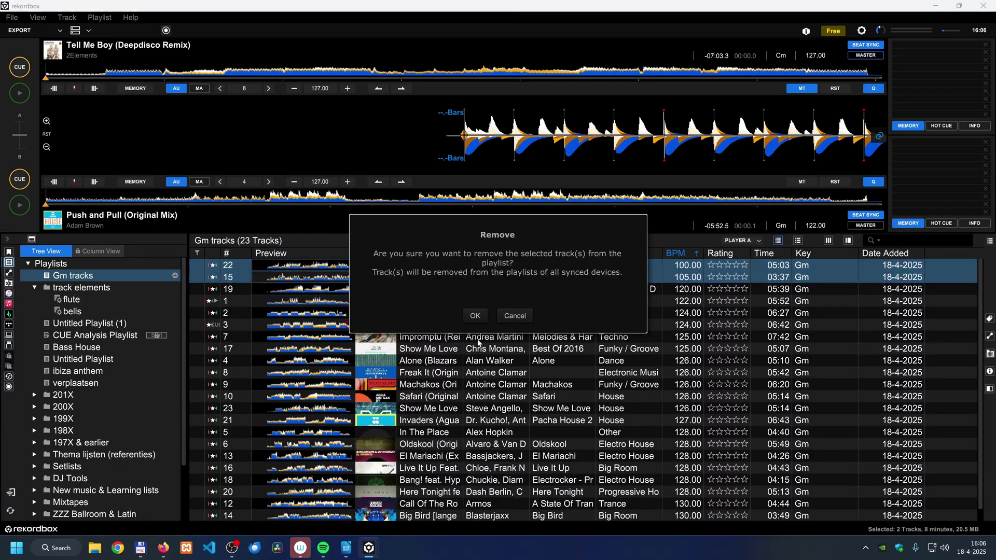
pyautogui.click(482, 319)
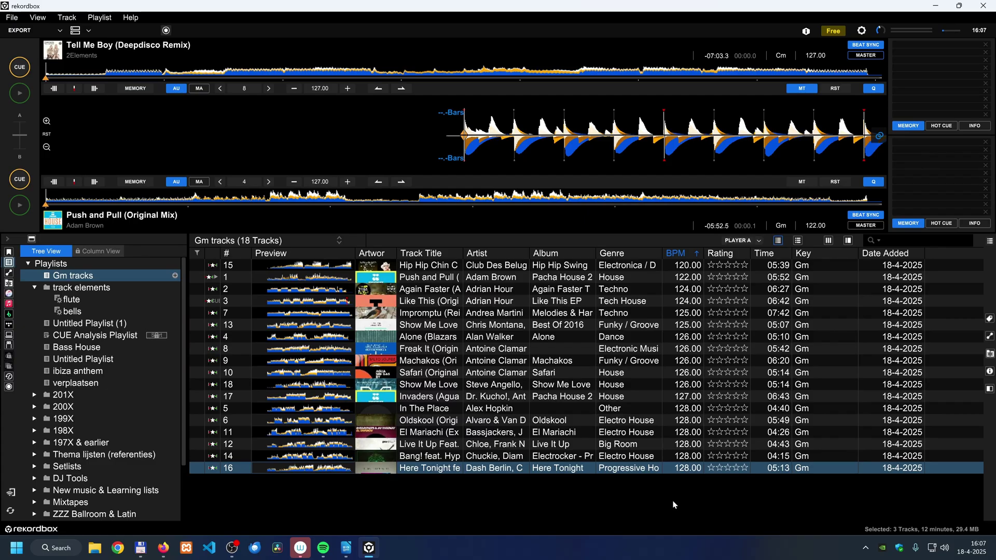
# - Return to numbered order and reposition tracks 14 and 16 higher and Alone lower
pyautogui.click(681, 254)
pyautogui.click(682, 254)
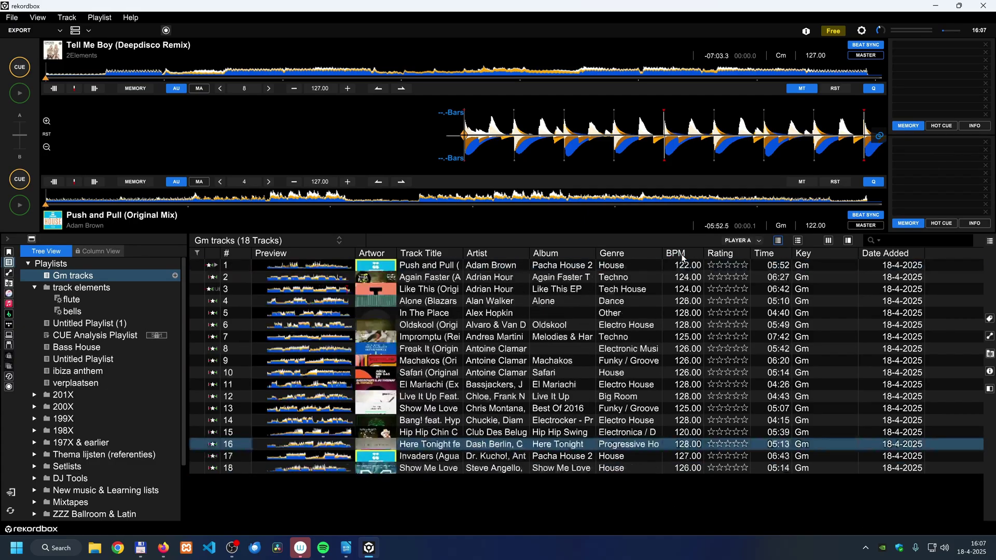
pyautogui.moveTo(483, 421); pyautogui.dragTo(580, 443)
pyautogui.moveTo(580, 444); pyautogui.dragTo(235, 349)
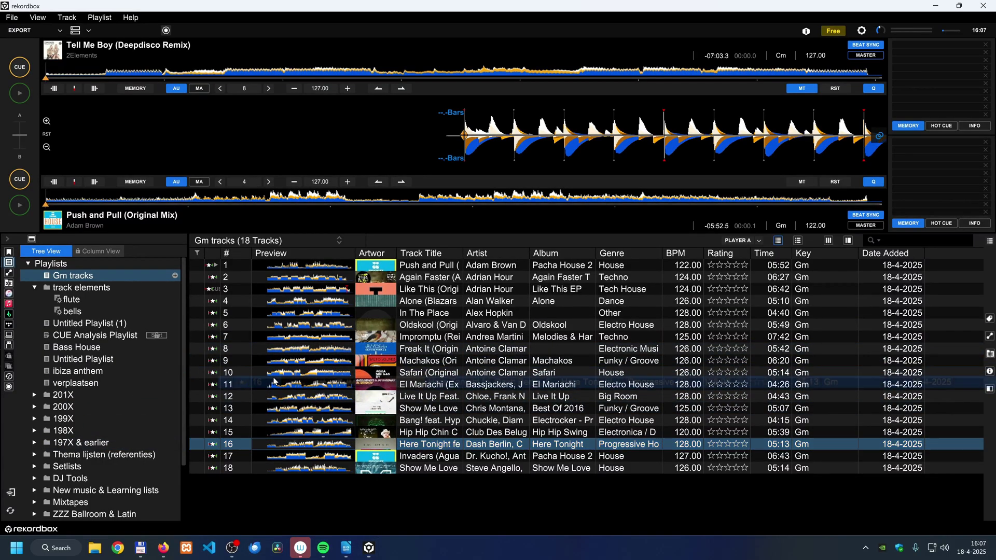
pyautogui.click(631, 313)
pyautogui.click(498, 289)
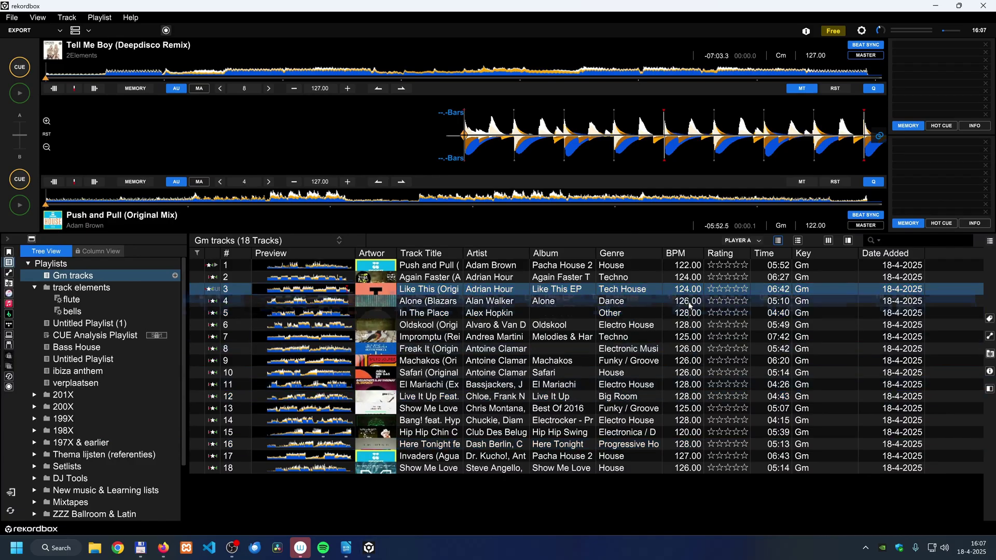
pyautogui.moveTo(495, 301); pyautogui.dragTo(492, 462)
# - Move Machakos to position 3, then delete Machakos and Live It Up from the playlist
pyautogui.click(495, 347)
pyautogui.moveTo(493, 342); pyautogui.dragTo(482, 289)
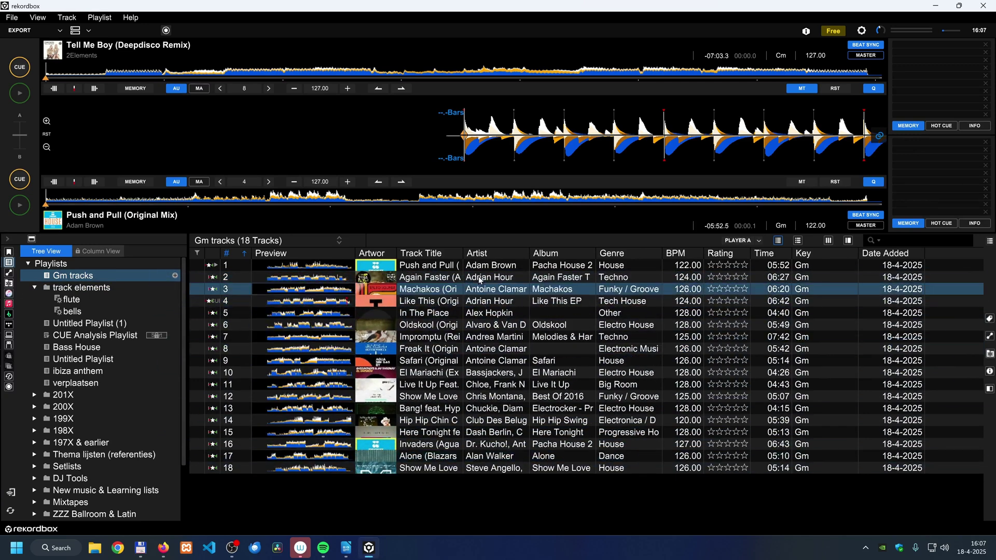
pyautogui.click(482, 300)
pyautogui.click(483, 290)
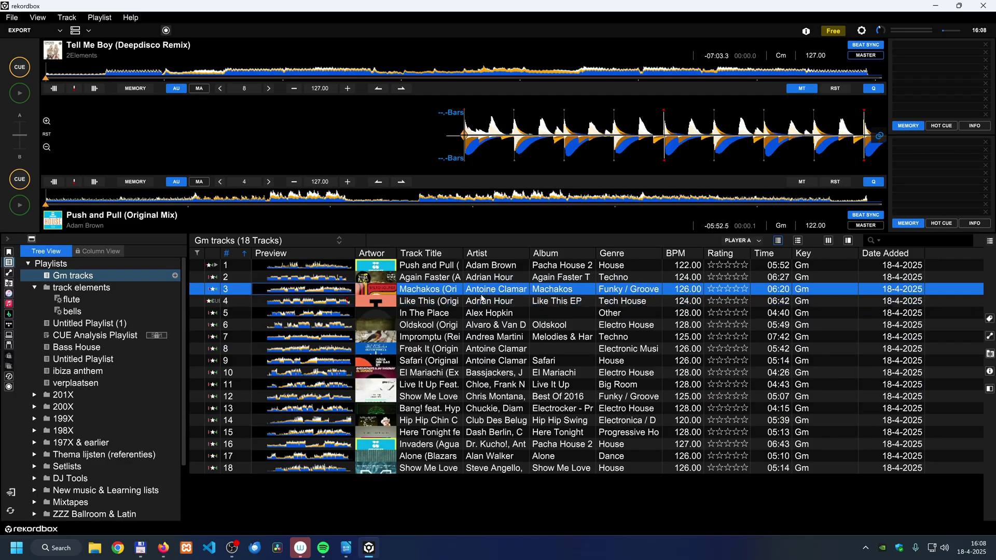
pyautogui.press('Delete')
pyautogui.click(475, 324)
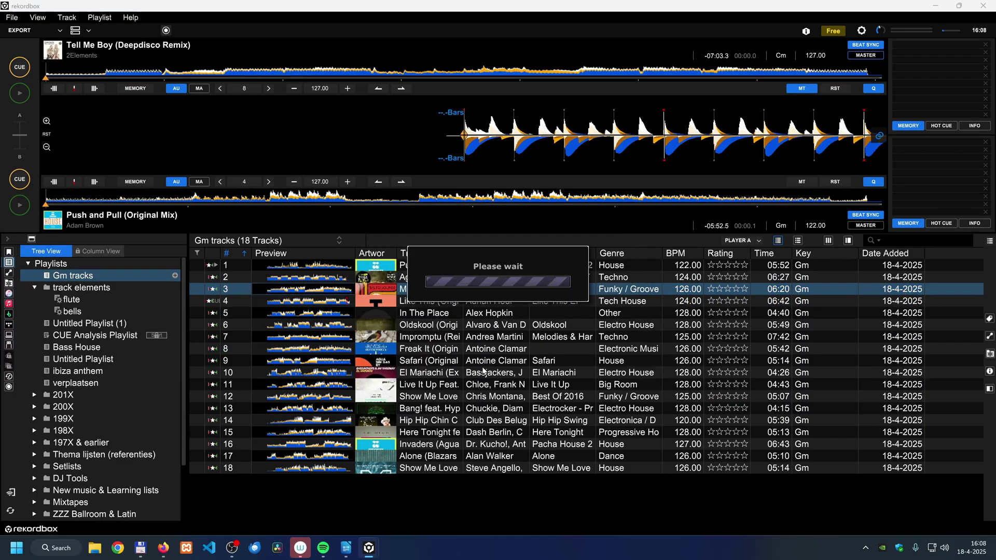
pyautogui.click(488, 371)
pyautogui.press('Delete')
pyautogui.click(474, 324)
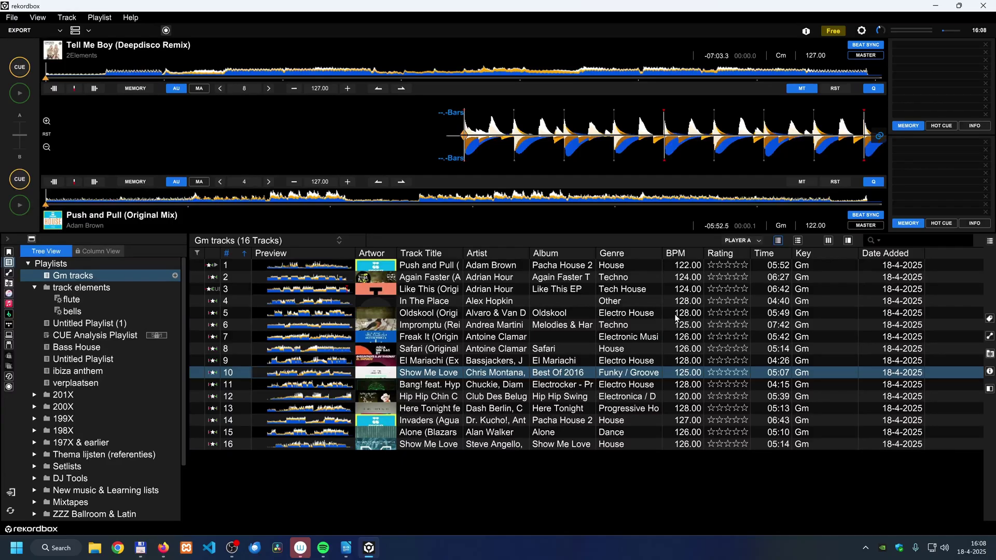
pyautogui.click(643, 289)
pyautogui.click(628, 350)
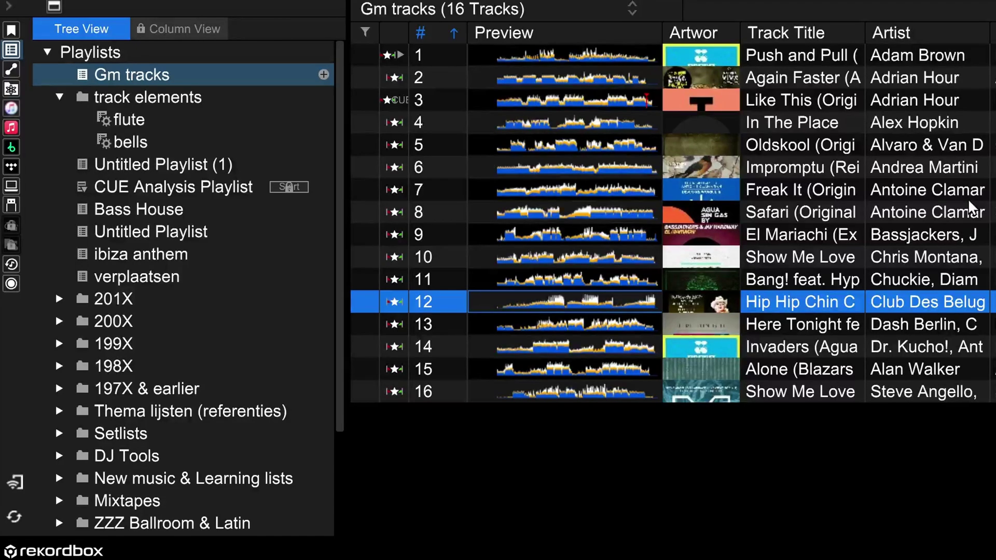
# - Switch to the Histories view, showing HISTORY 2025-02-04 with Feel The Sax and Break the Rule
pyautogui.click(12, 265)
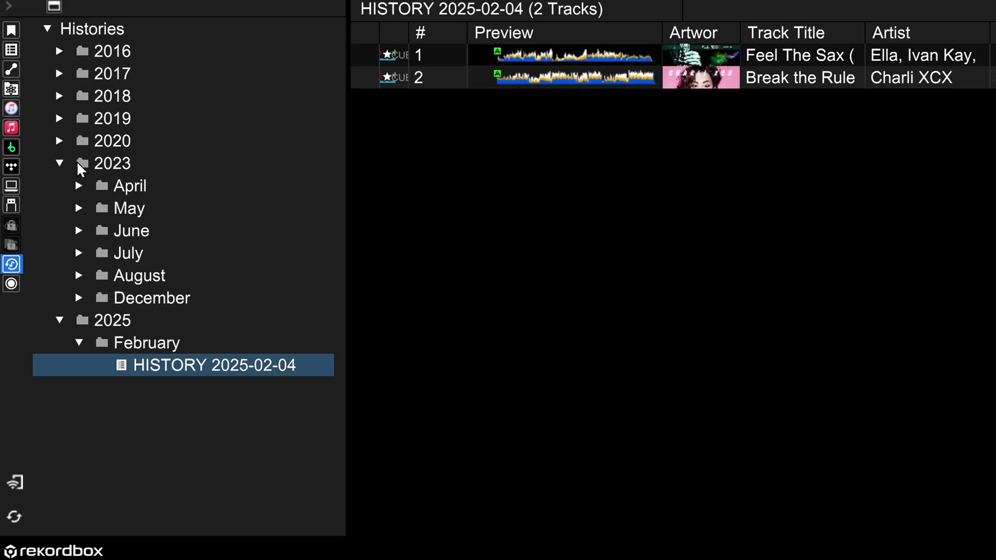
# - Convert HISTORY 2025-02-04 under 2025 › February into a playlist from its context menu
pyautogui.click(125, 346)
pyautogui.click(162, 367)
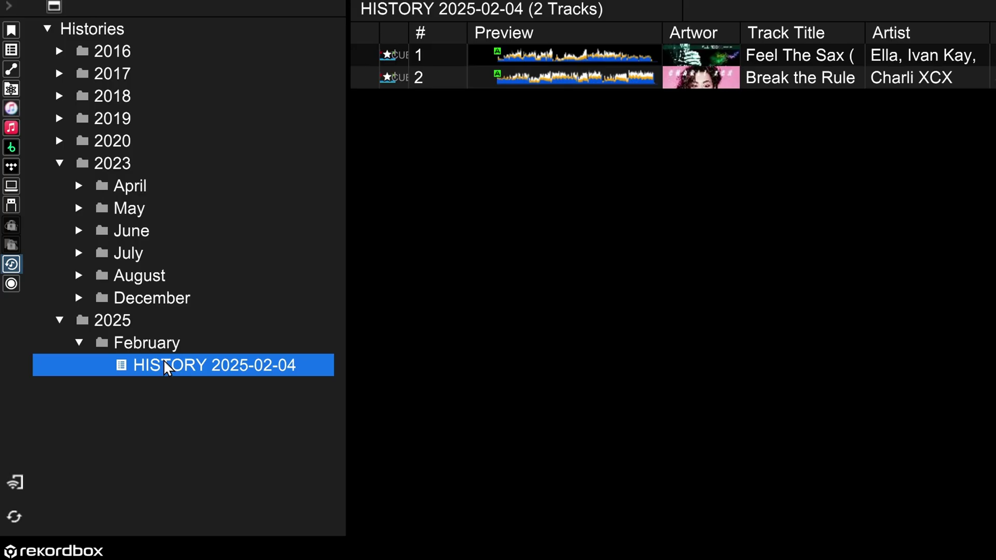
pyautogui.rightClick(166, 367)
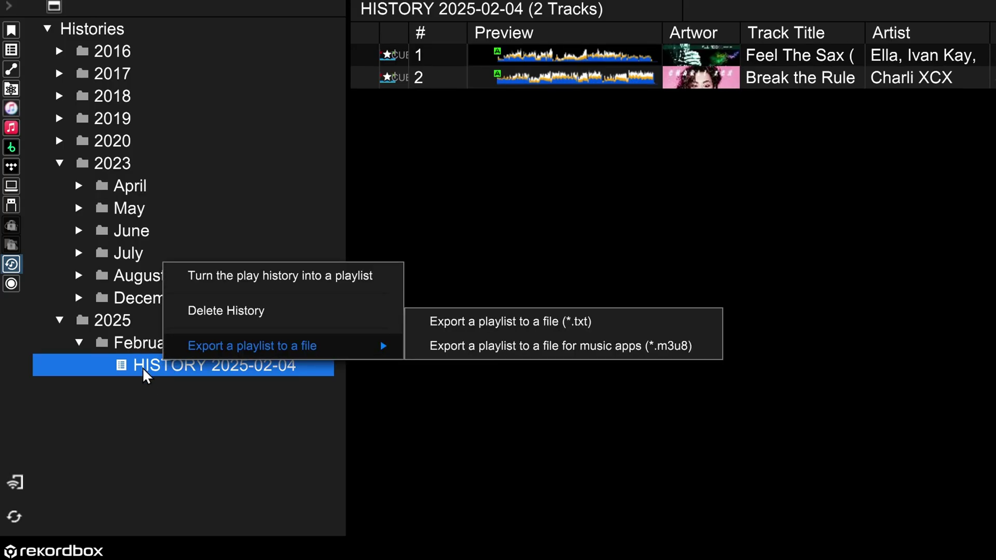
pyautogui.click(235, 283)
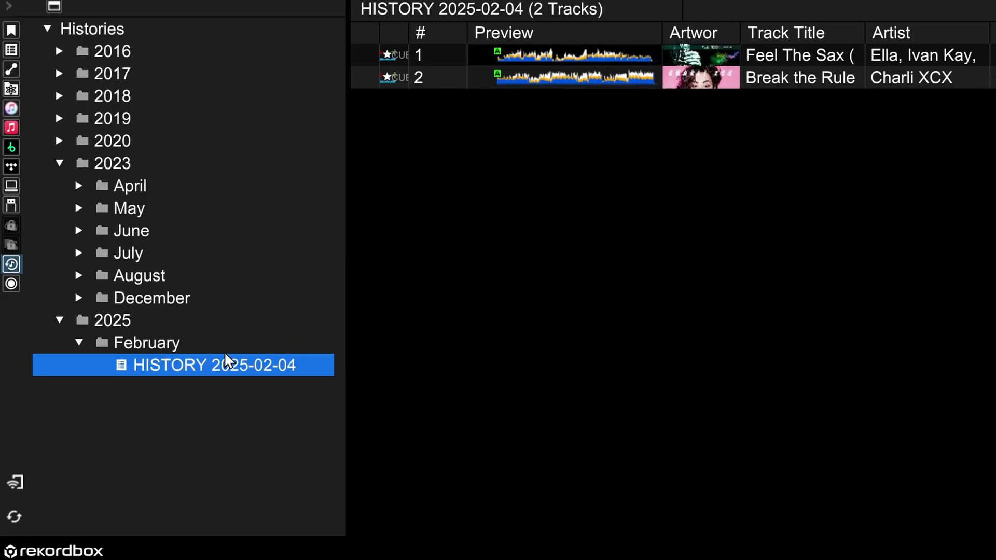
# - Go back to Playlists and open HISTORY 2025-02-04 at the bottom of the tree
pyautogui.click(12, 31)
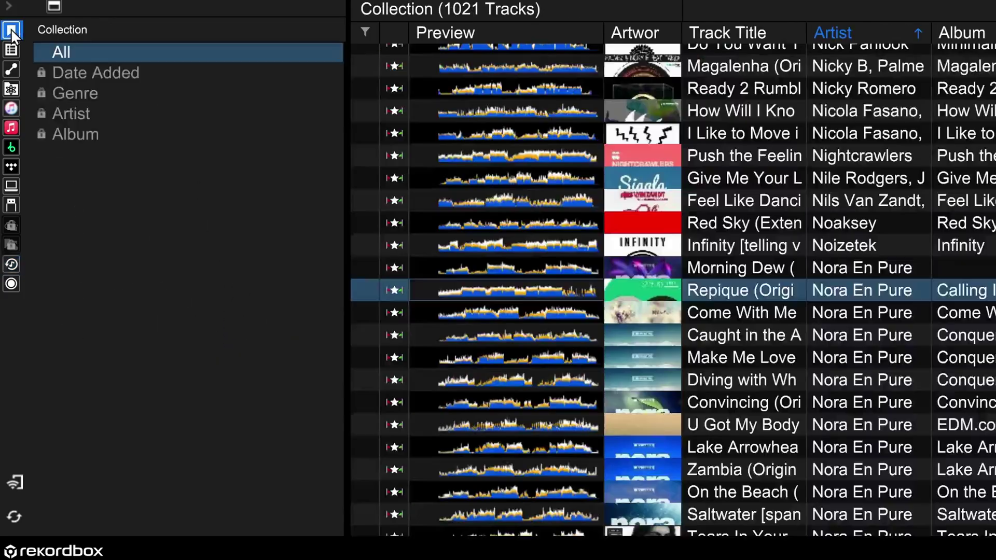
pyautogui.click(11, 50)
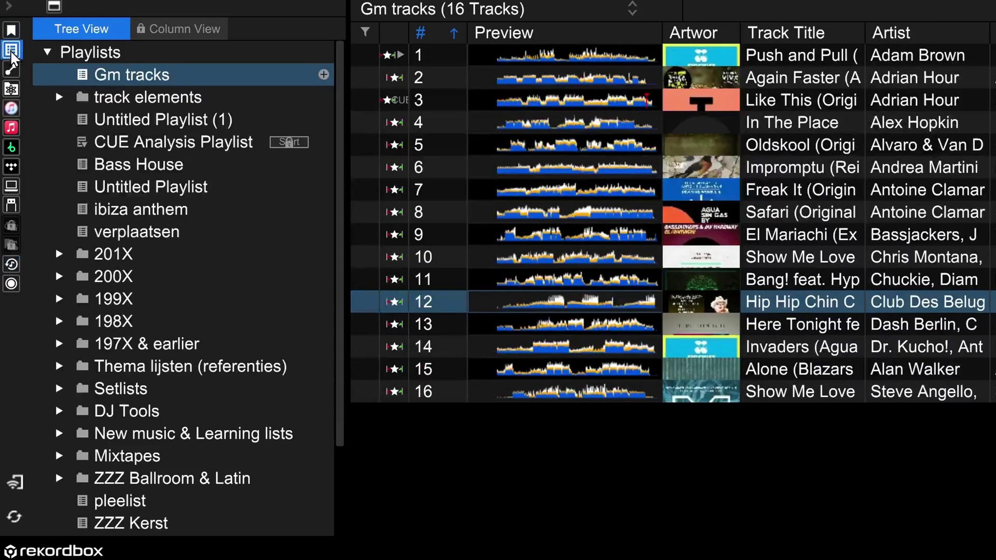
pyautogui.scroll(-3, 156, 150)
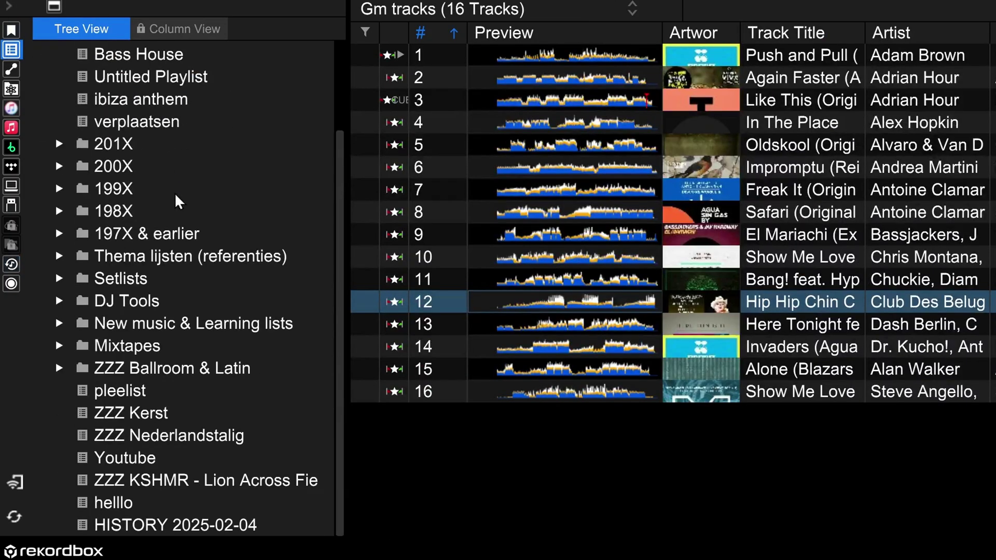
pyautogui.click(123, 526)
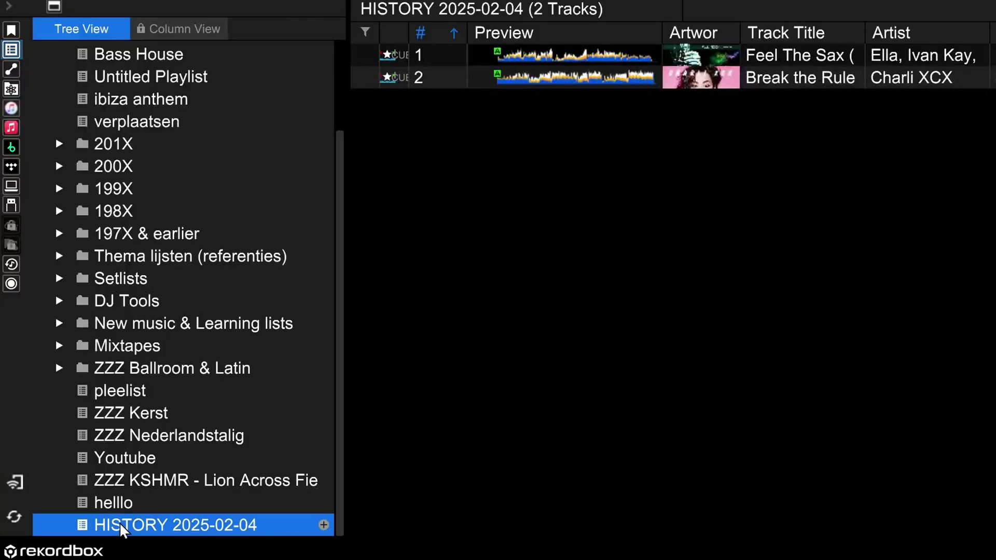